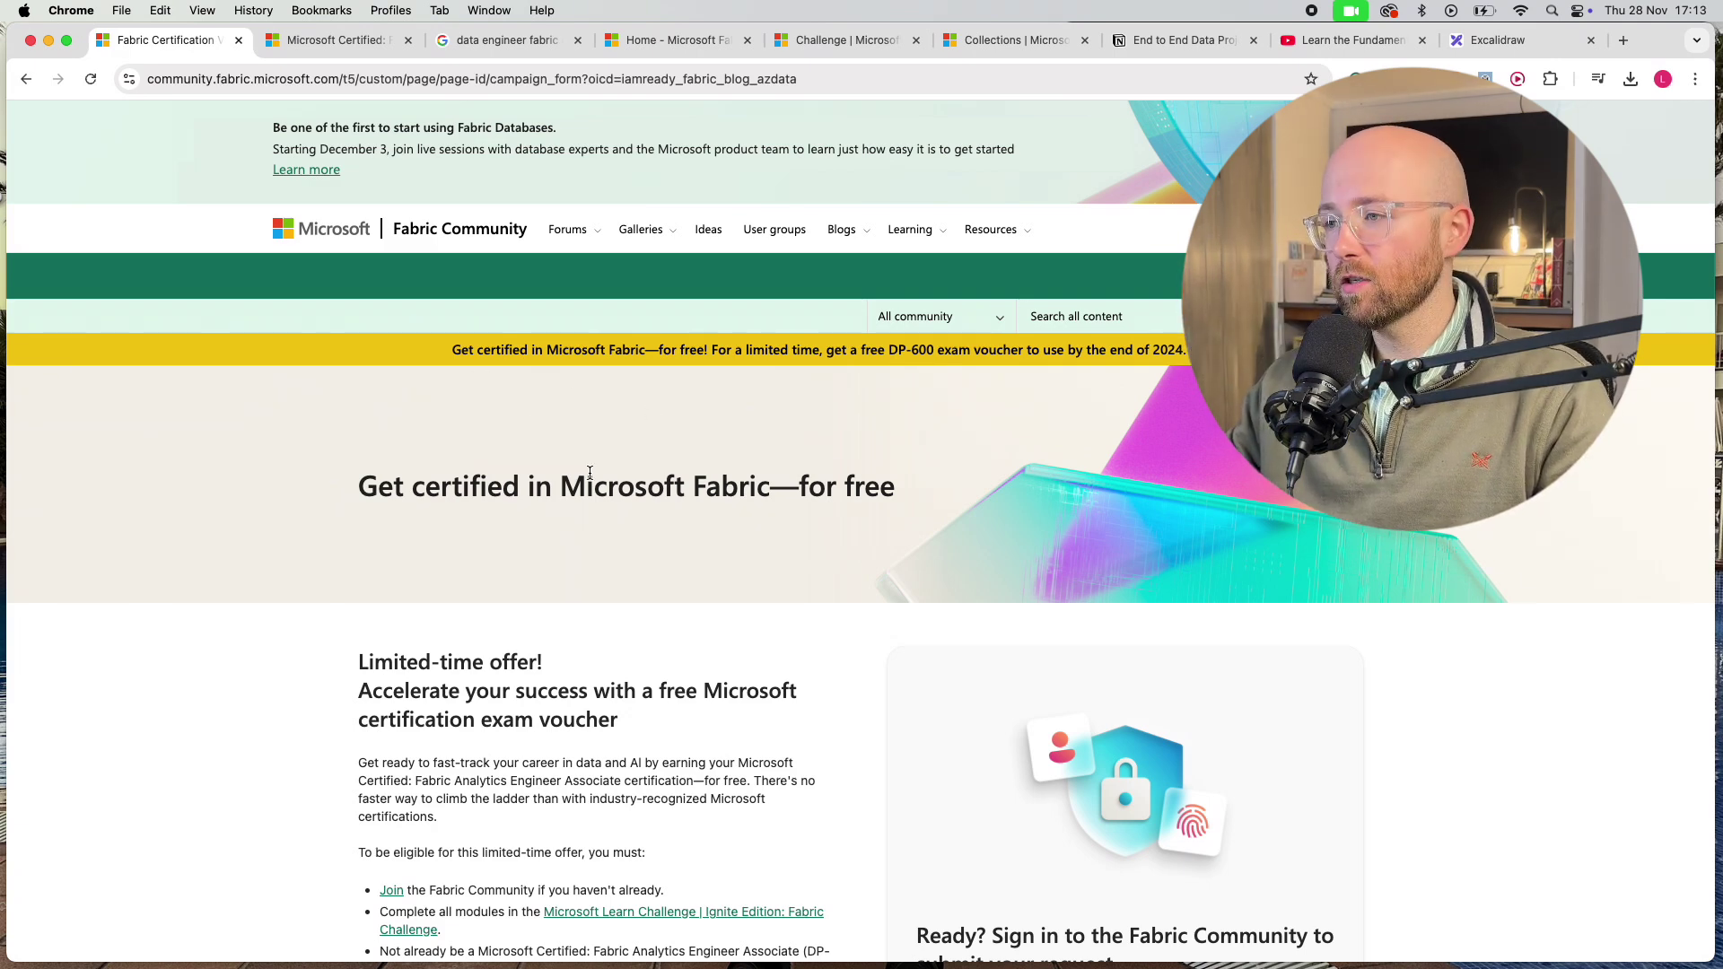
- Highlight the Get certified heading and the Fabric Analytics Engineer Associate certification title
left_click_drag(563, 492, 758, 490)
left_click(634, 464)
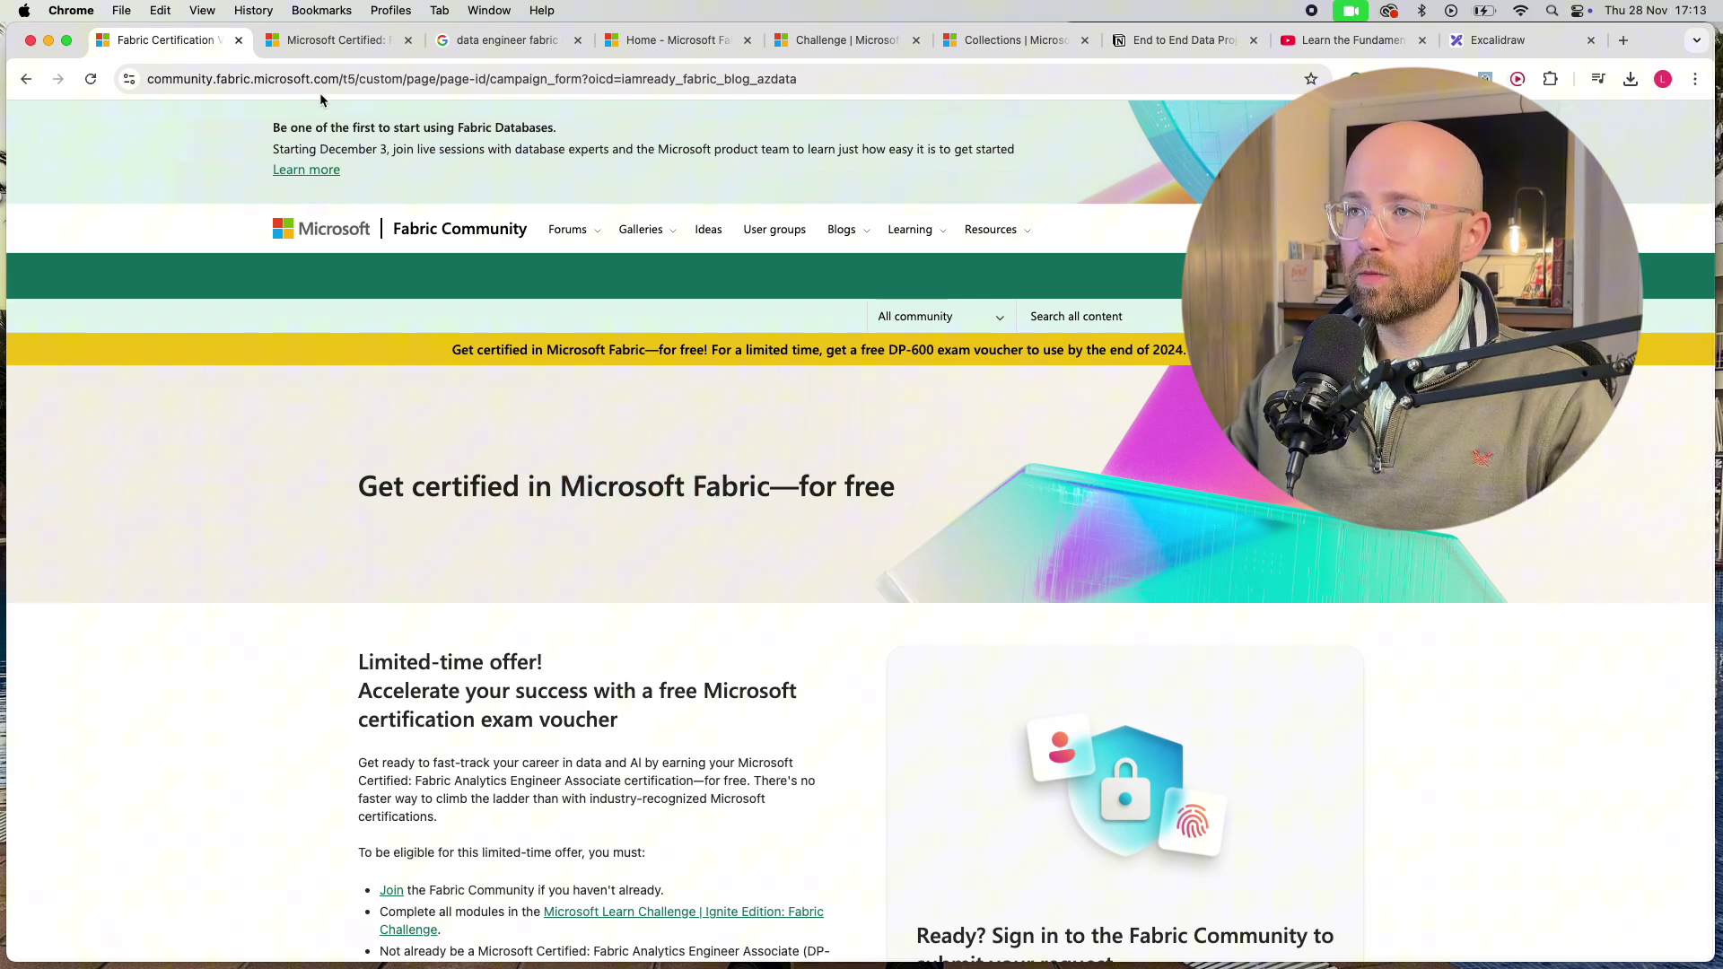
left_click(336, 40)
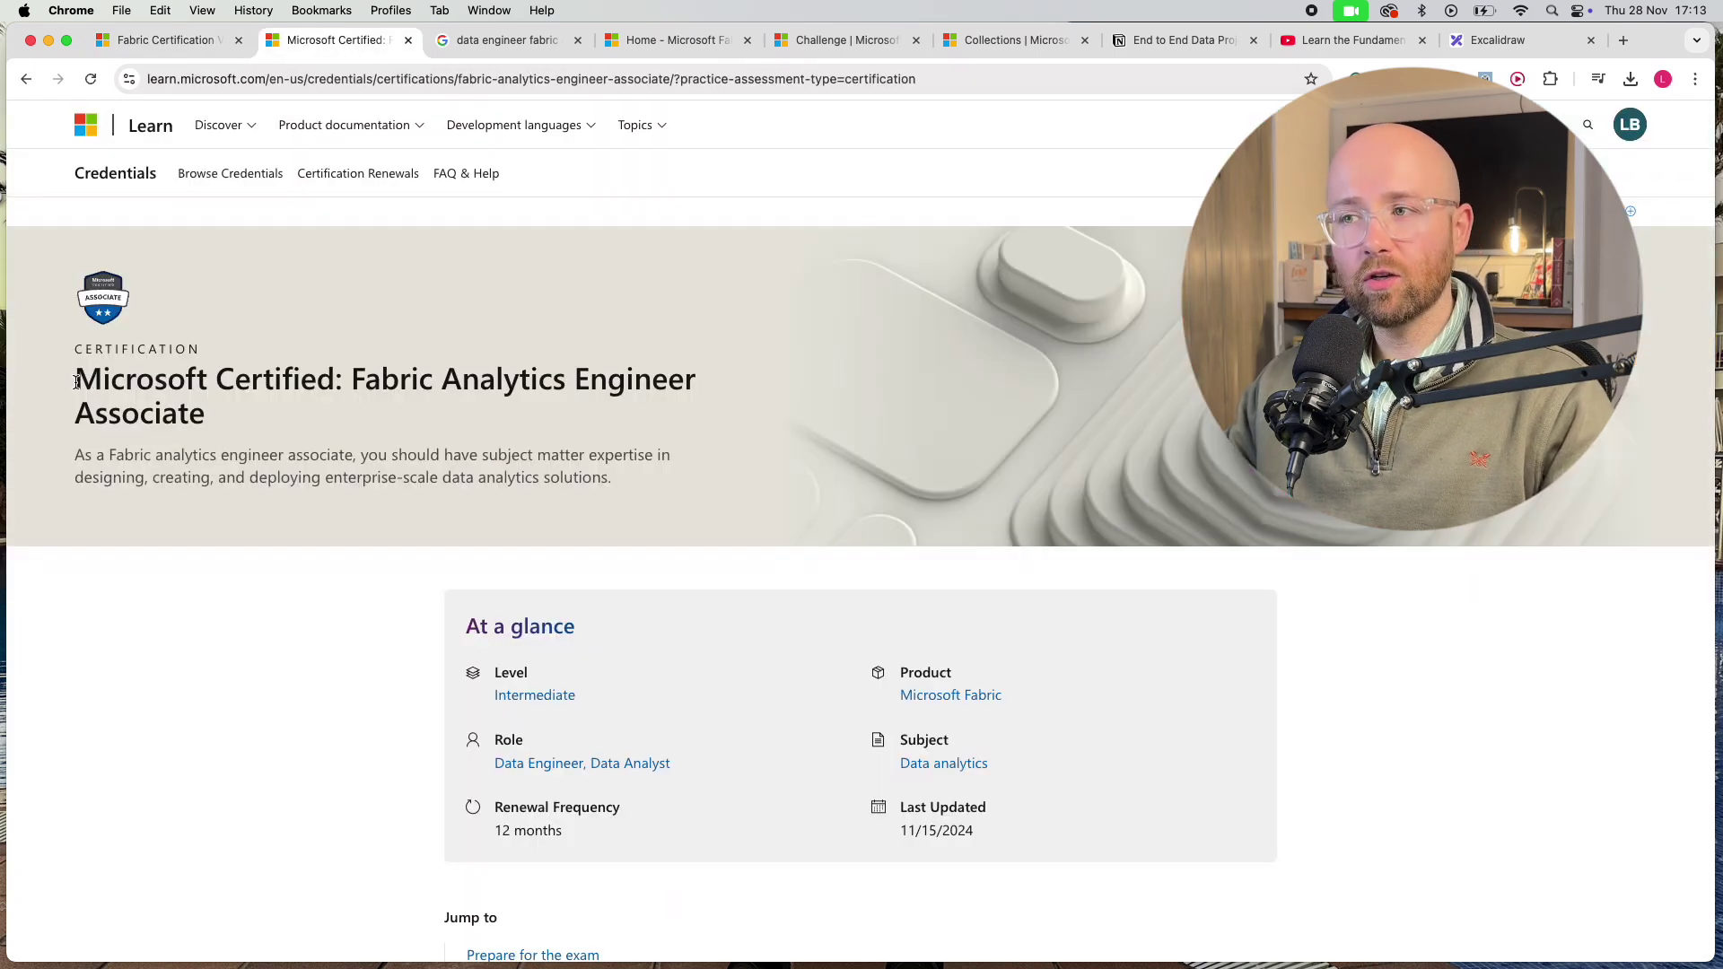
mouse_move(77, 381)
left_mouse_down()
mouse_move(582, 383)
mouse_move(598, 419)
left_mouse_up()
left_click(421, 411)
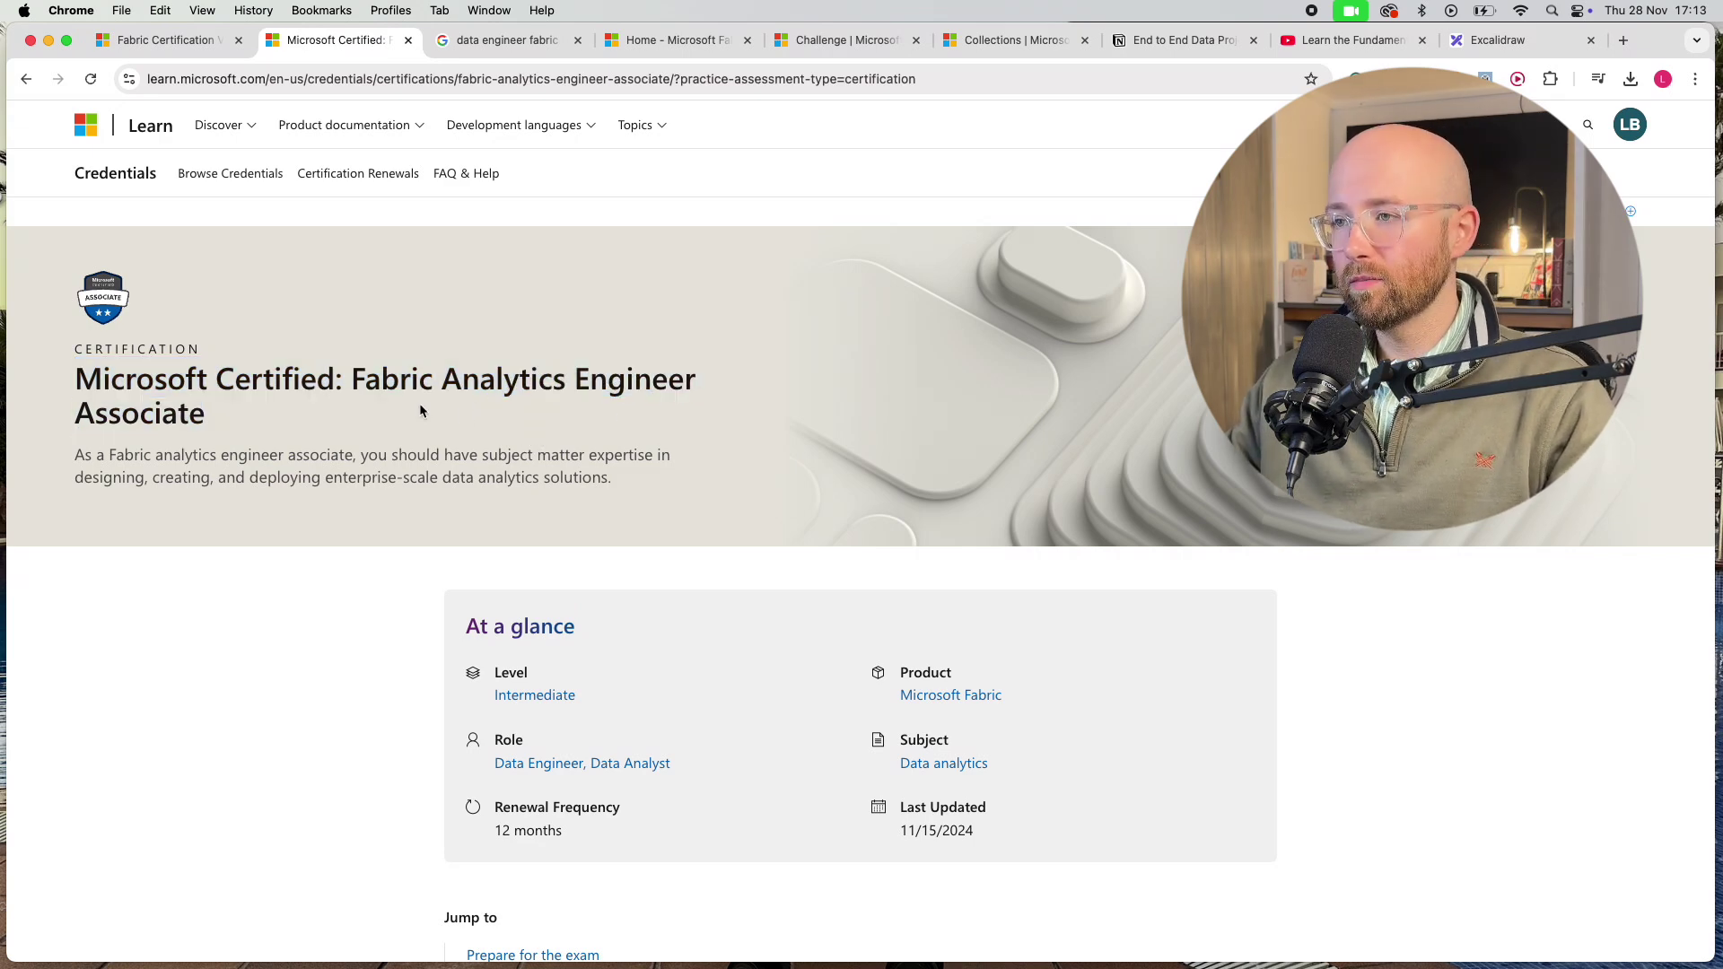
- Select the word Fabric in the title, then show the 'data engineer fabric azure' image results
double_click(382, 373)
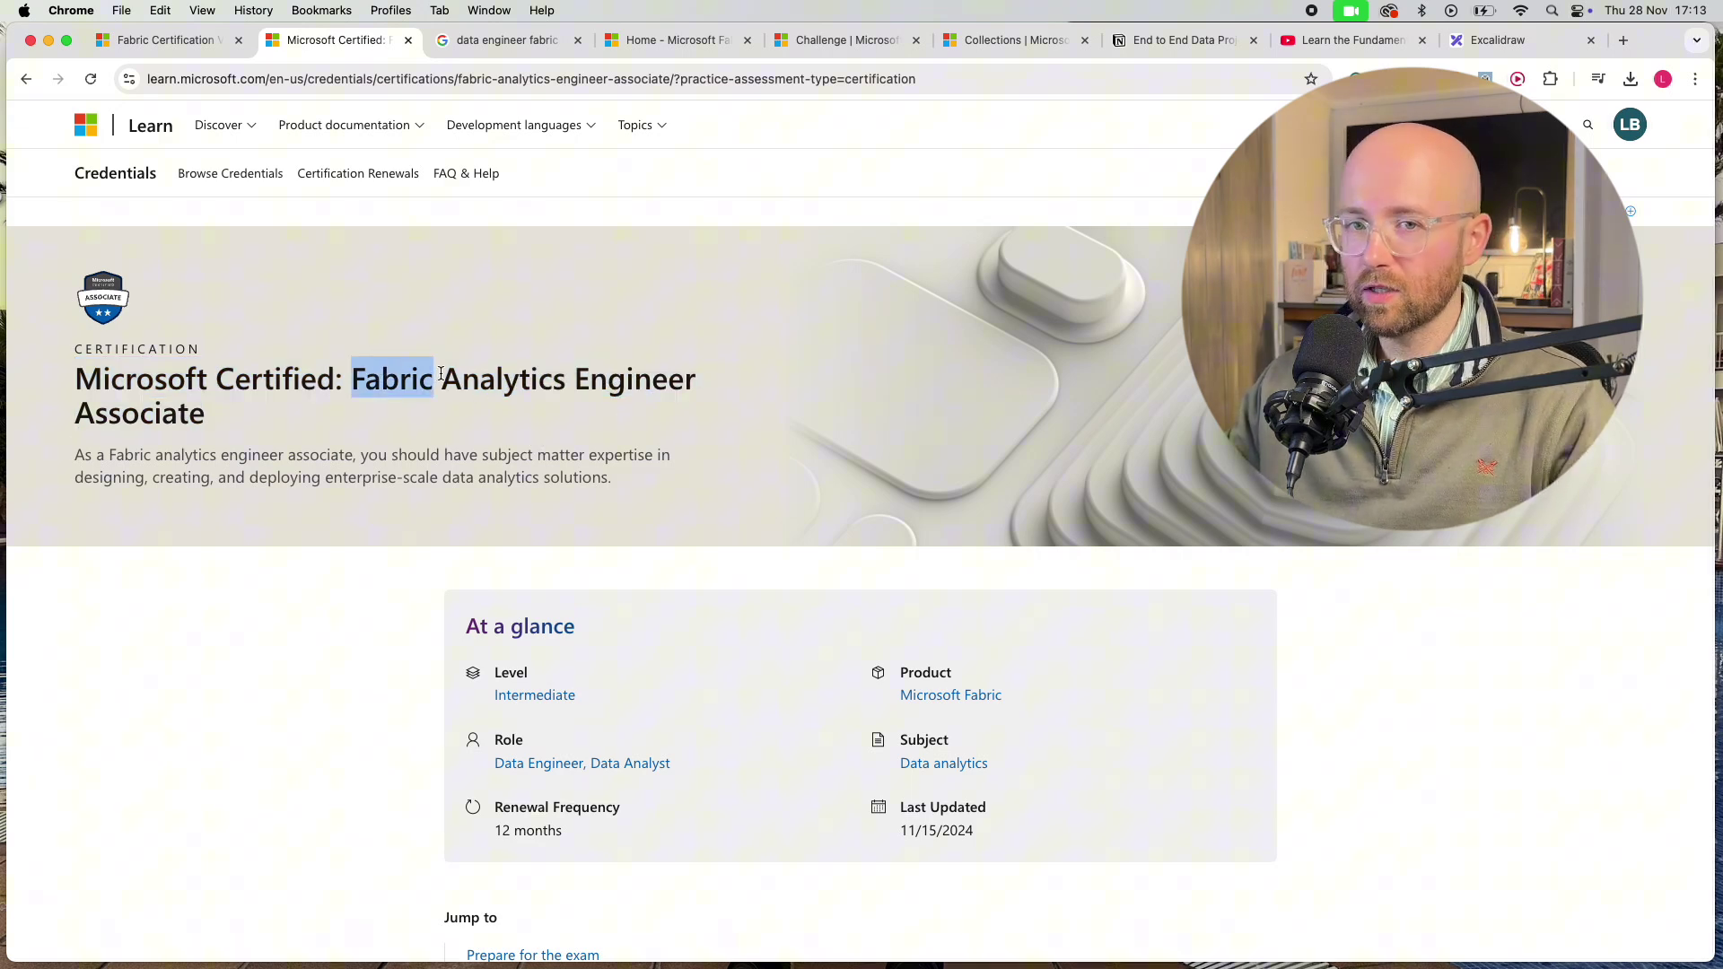
left_click(413, 304)
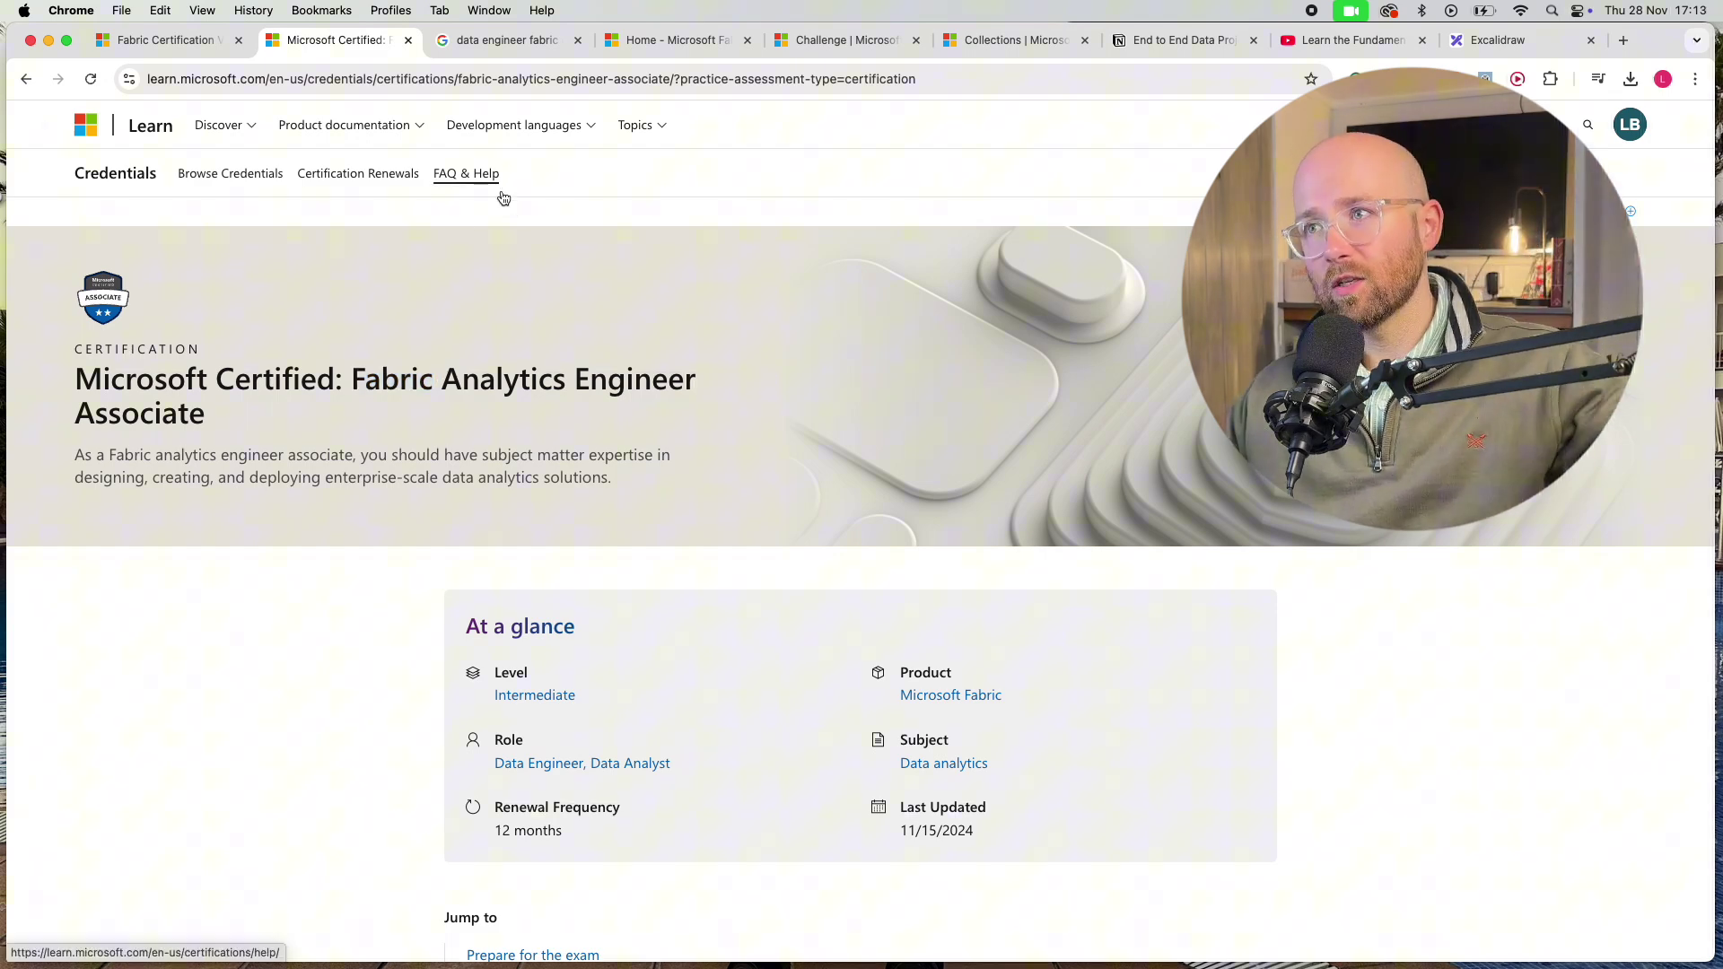
left_click(512, 45)
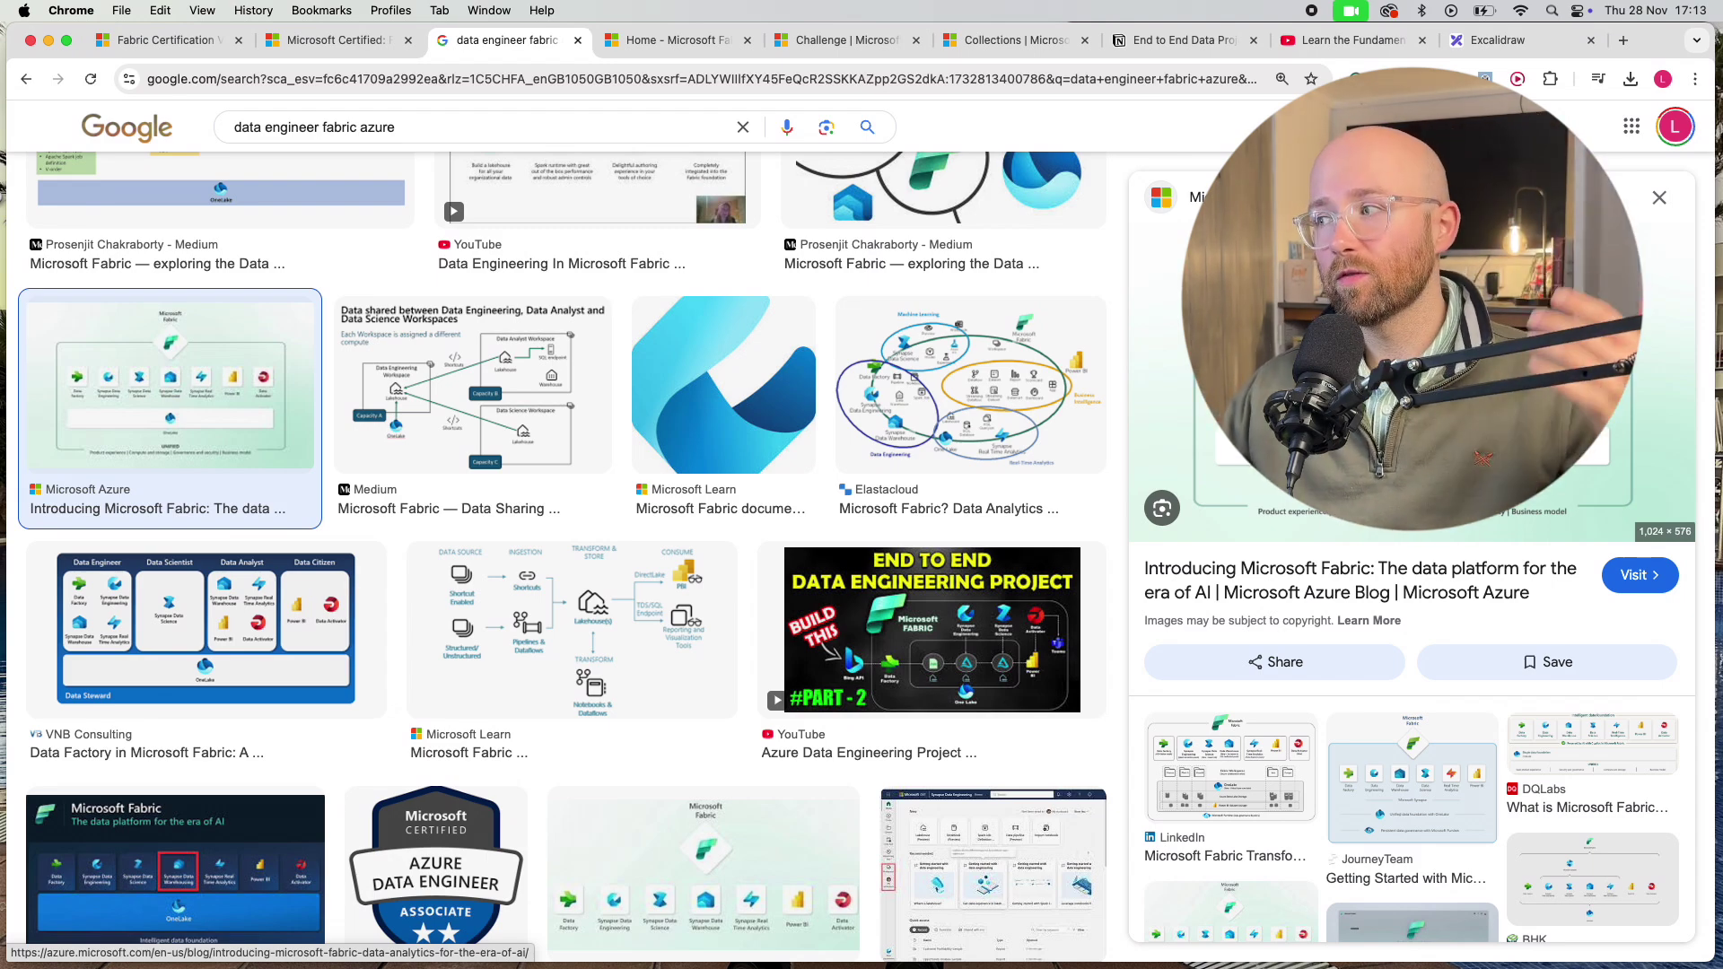
- Open the Introducing Microsoft Fabric blog post from the Microsoft Azure image result
left_click(1347, 337)
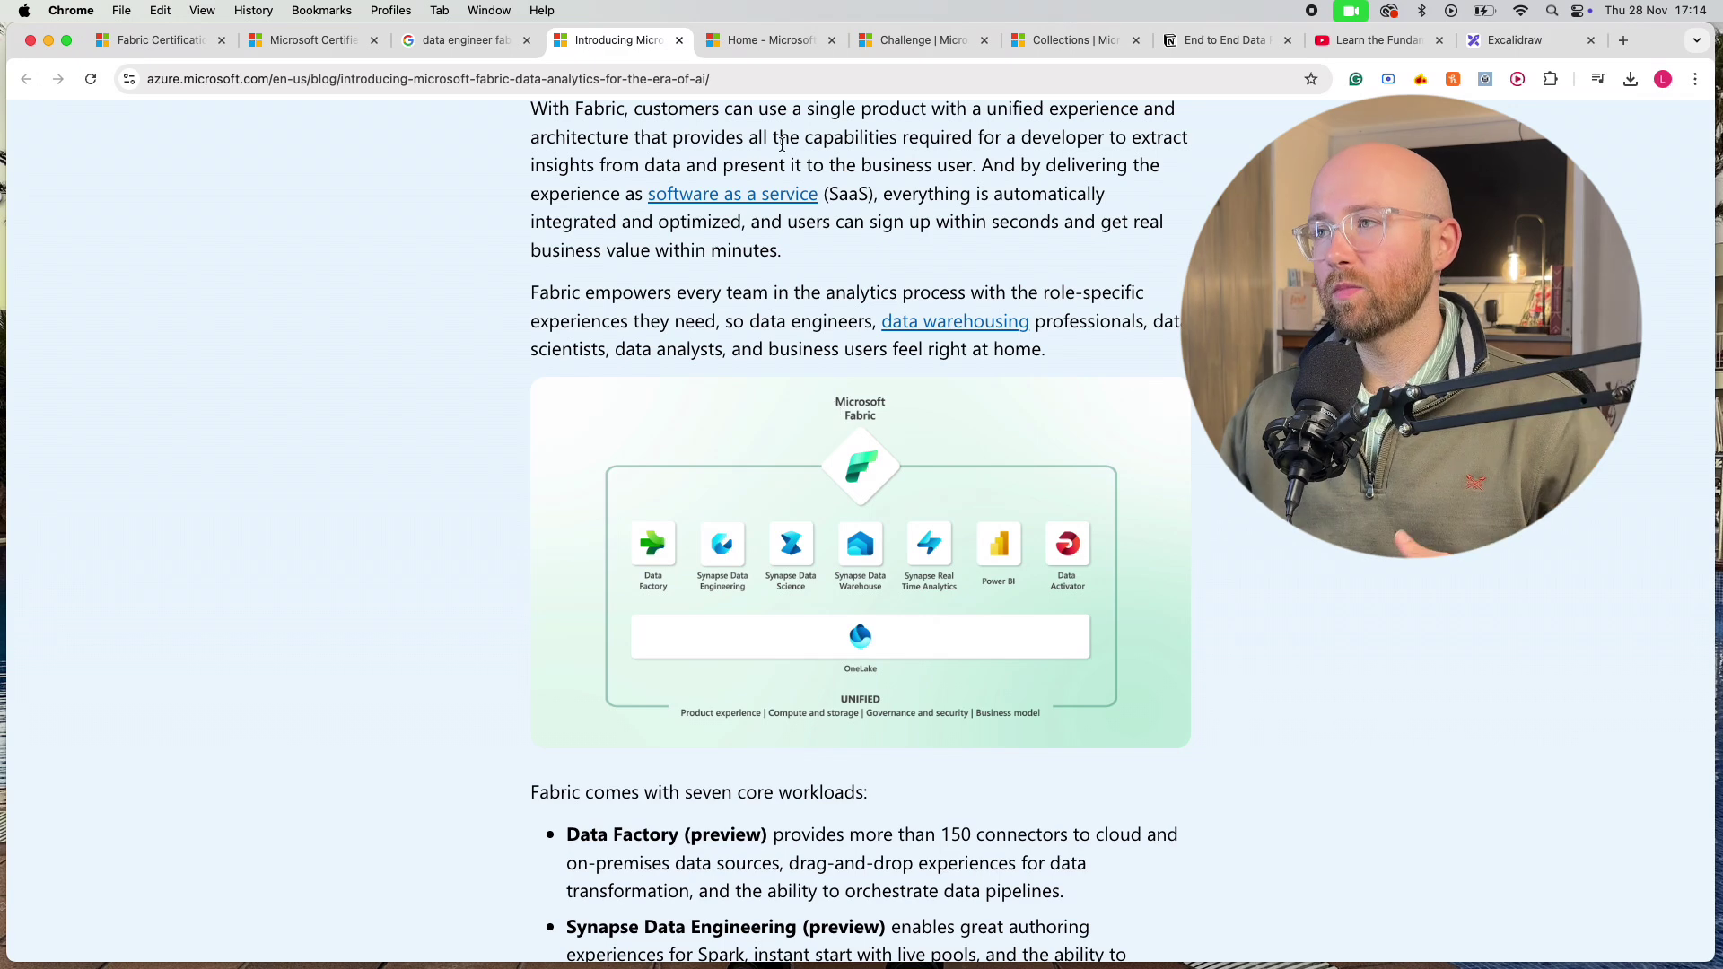
- Nudge the certification badge left on the board and check the YouTube Fabric fundamentals video
left_click(1513, 45)
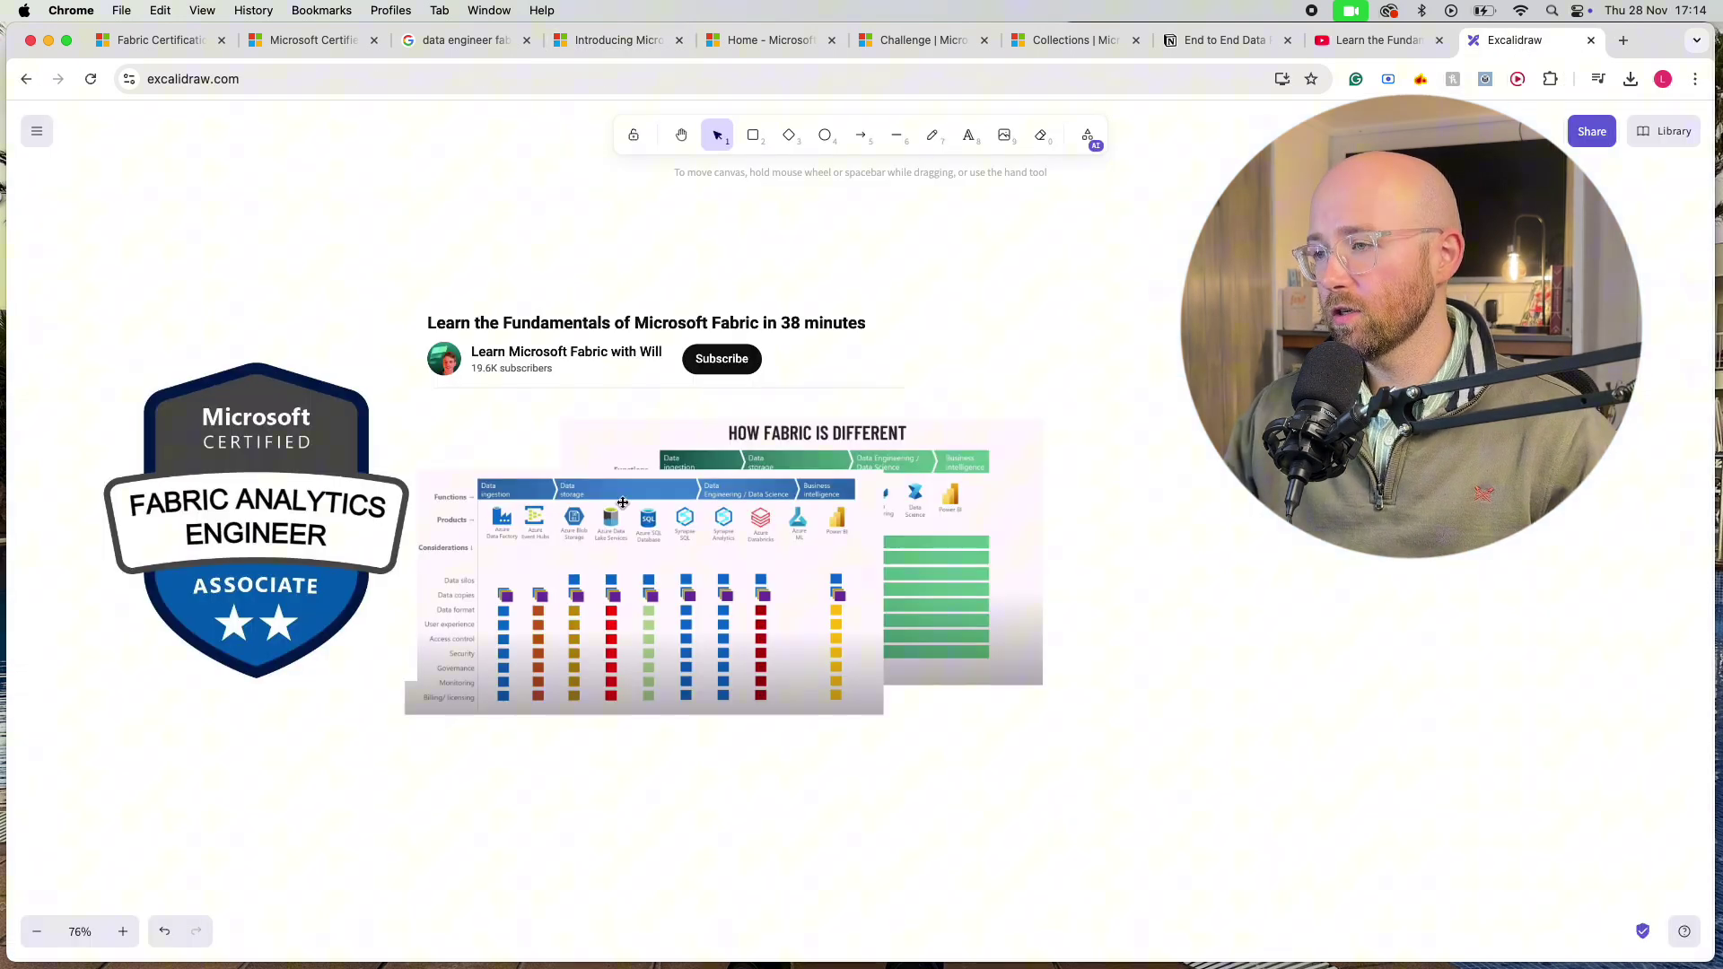
scroll(1059, 498, "left", 2)
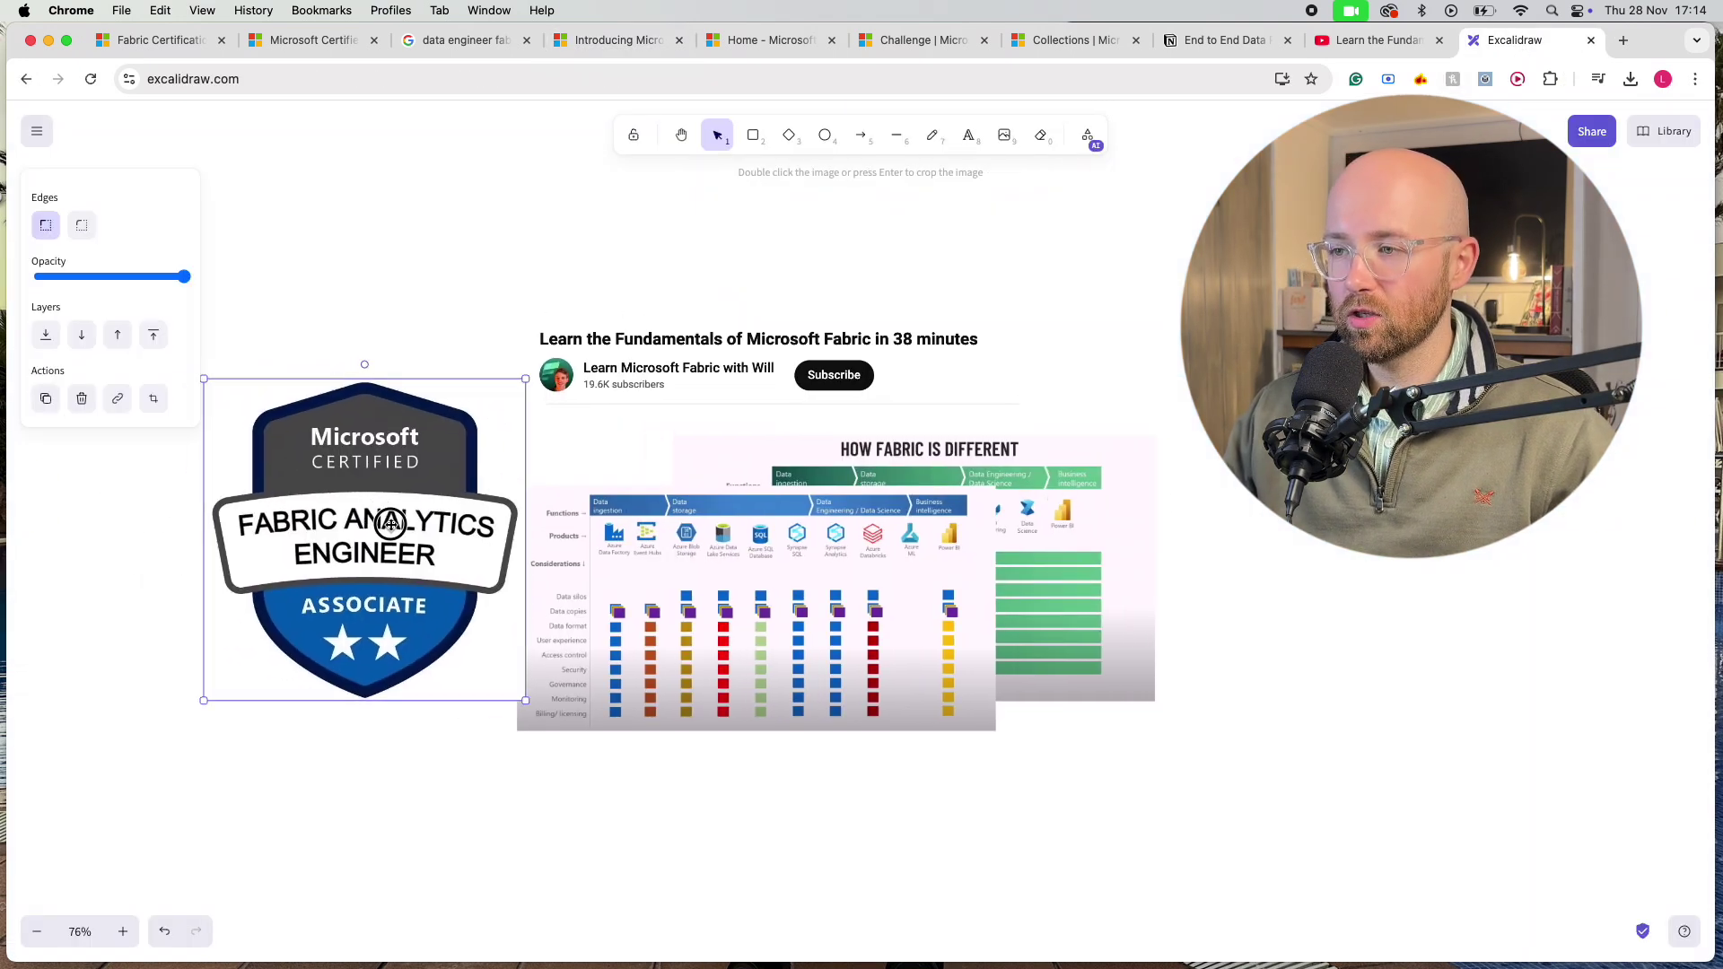
left_click(390, 520)
mouse_move(463, 518)
left_mouse_down()
mouse_move(427, 506)
mouse_move(431, 529)
left_mouse_up()
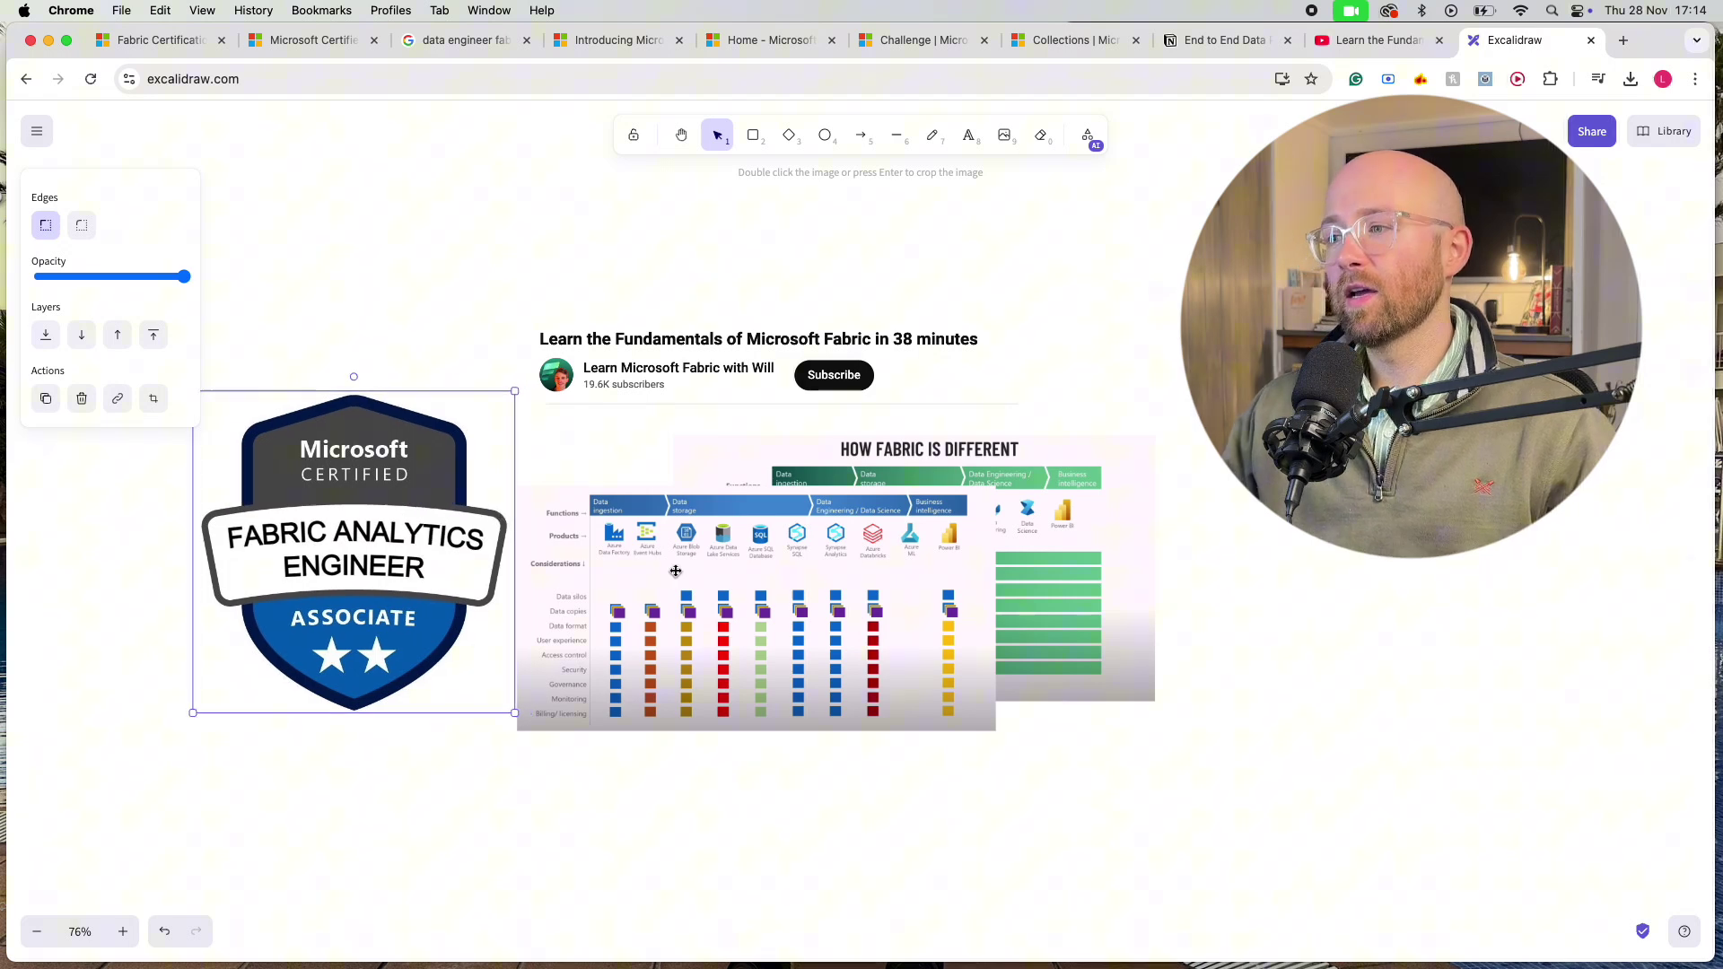
left_click(839, 374)
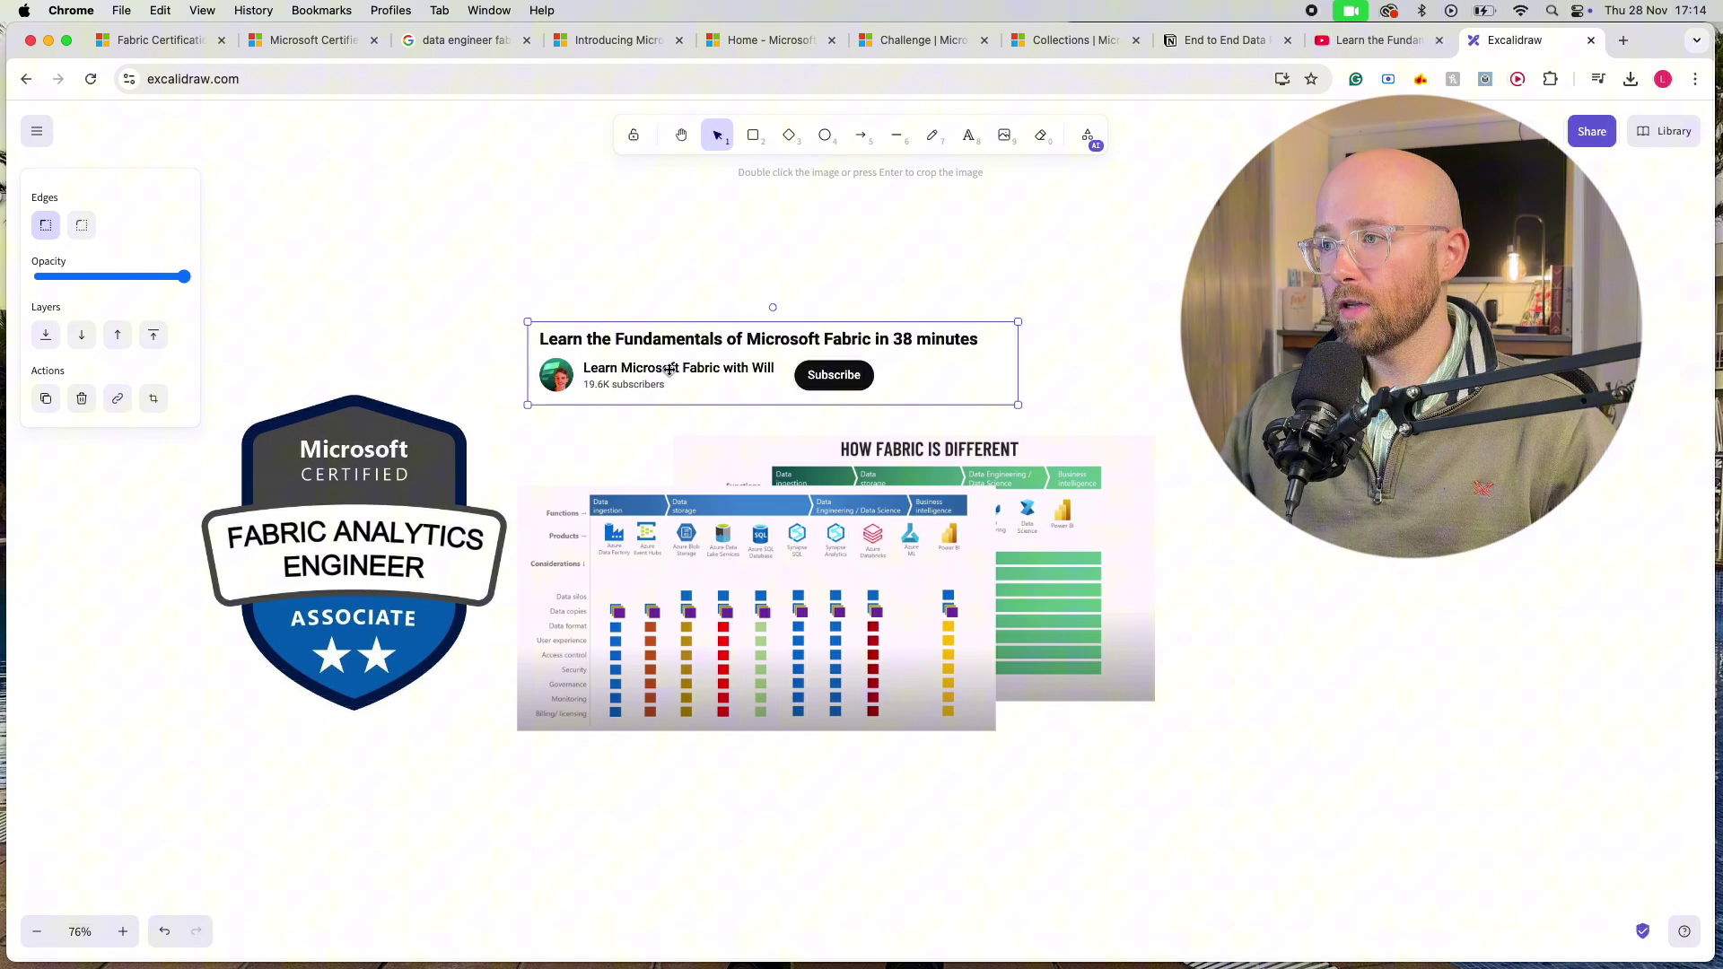
left_click(1359, 41)
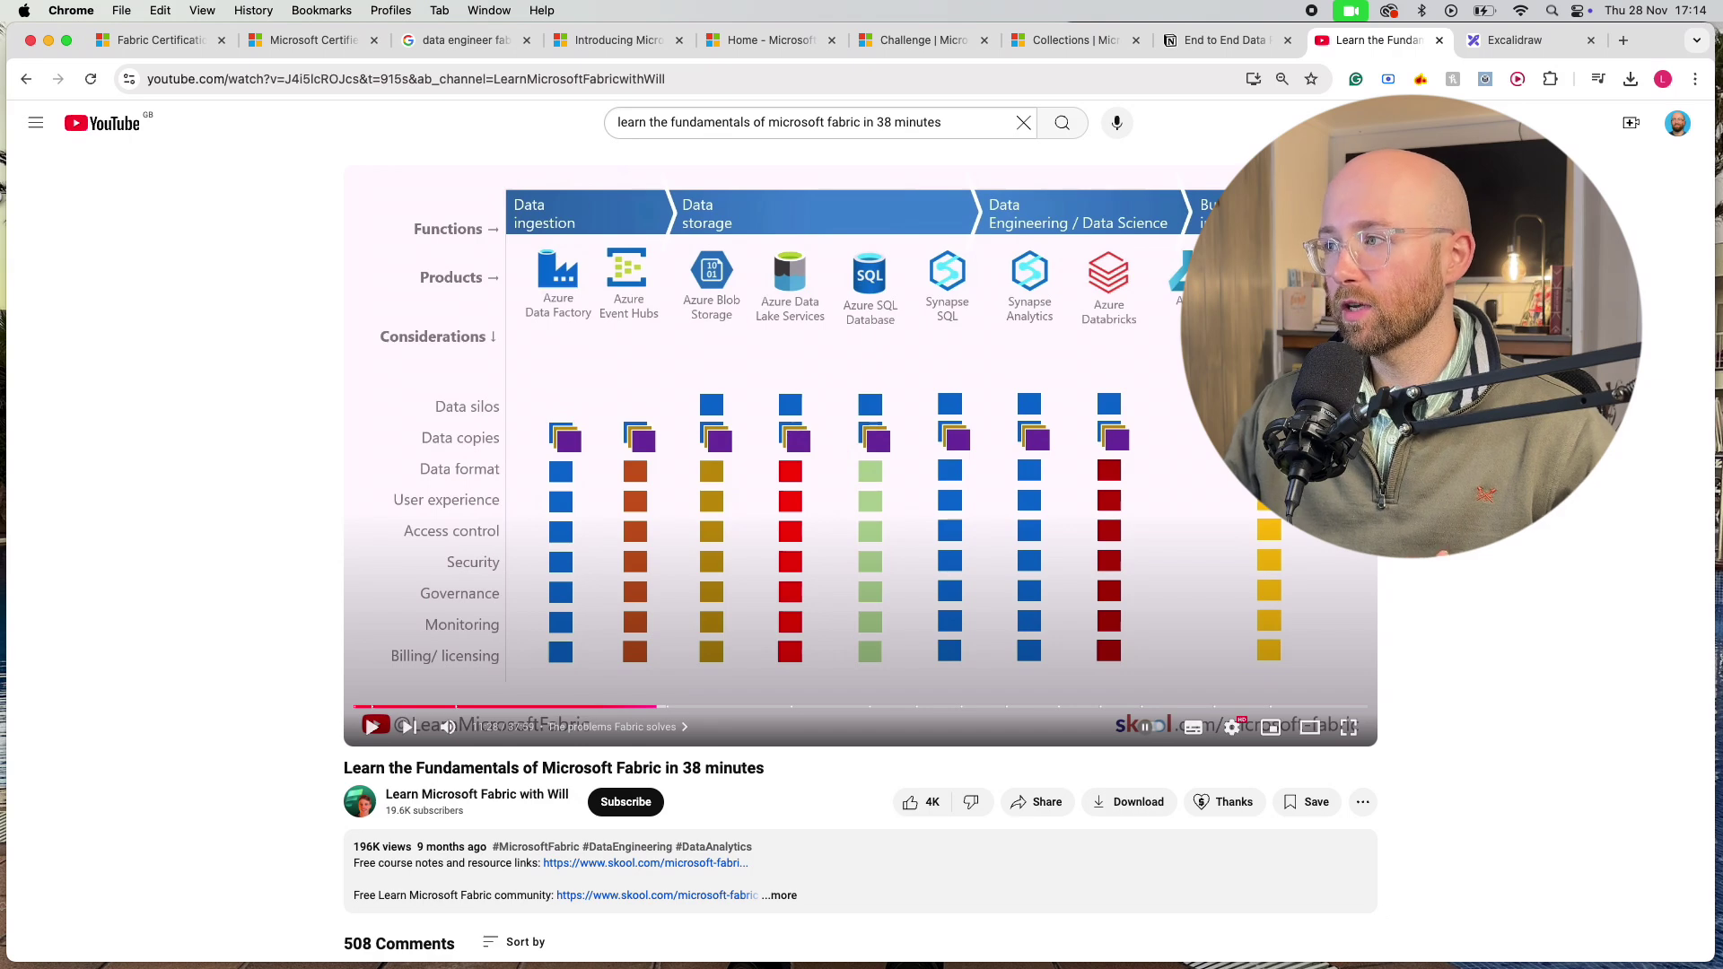
left_click(1522, 42)
- Crop the older comparison chart, move badge and video header up, and shrink the chart lower left
left_click_drag(869, 565, 869, 569)
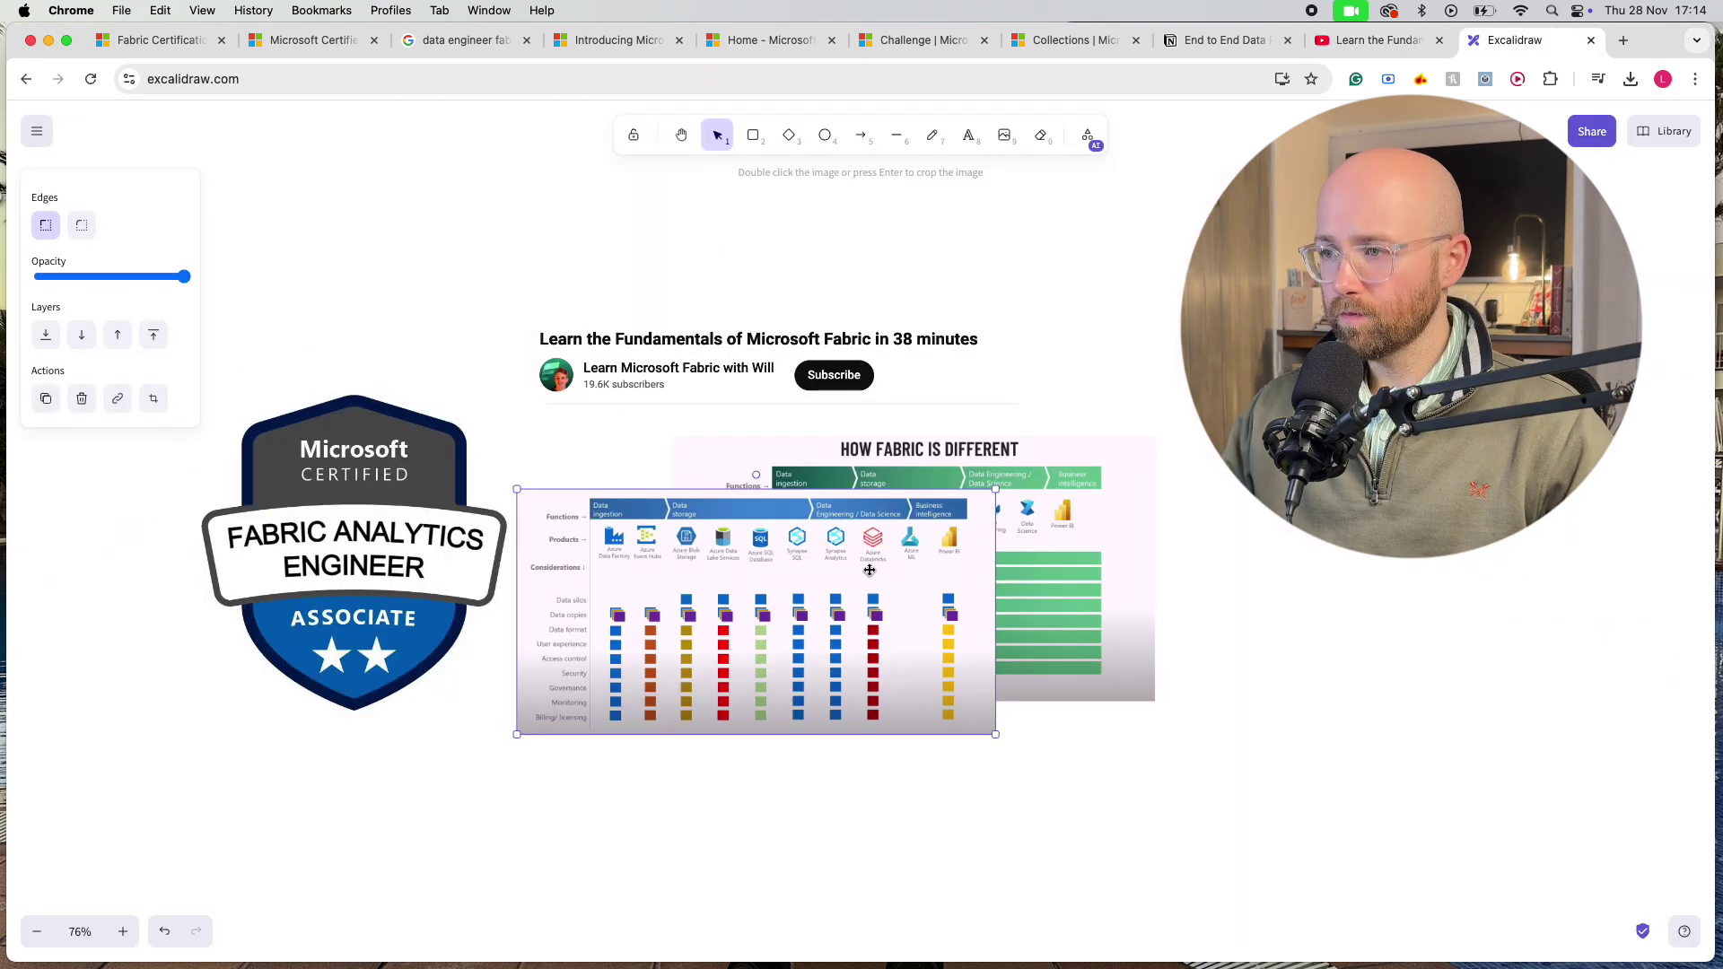
double_click(1031, 461)
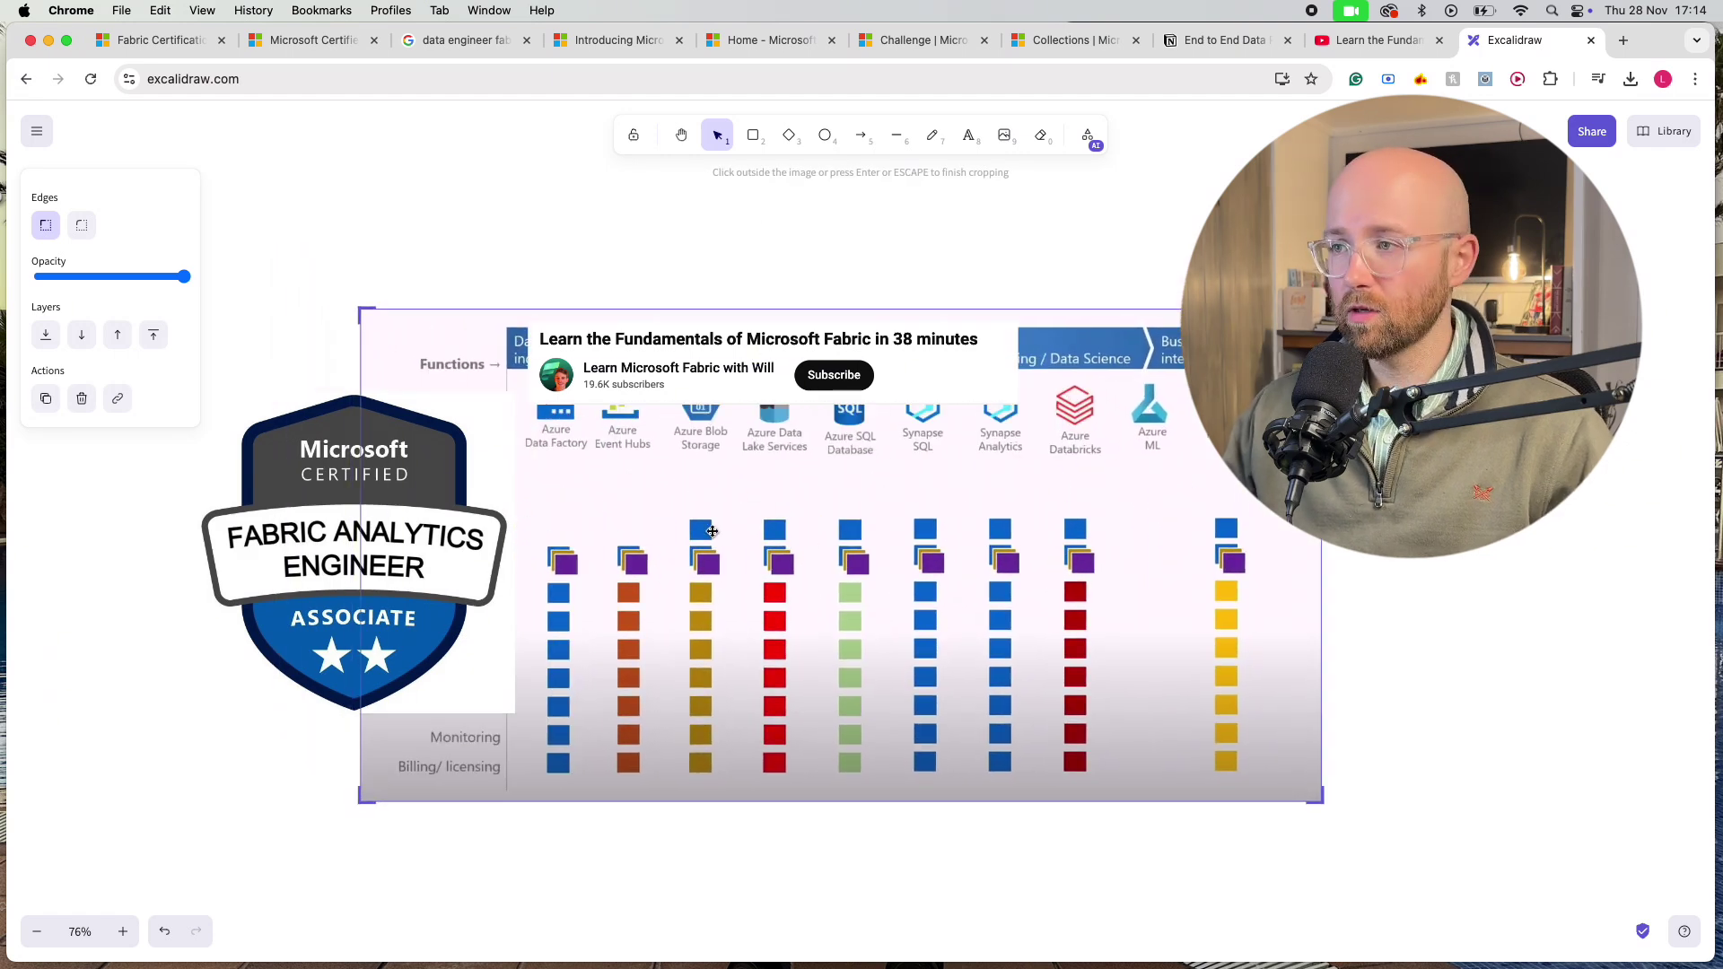
left_click(282, 507)
left_click_drag(281, 506, 144, 386)
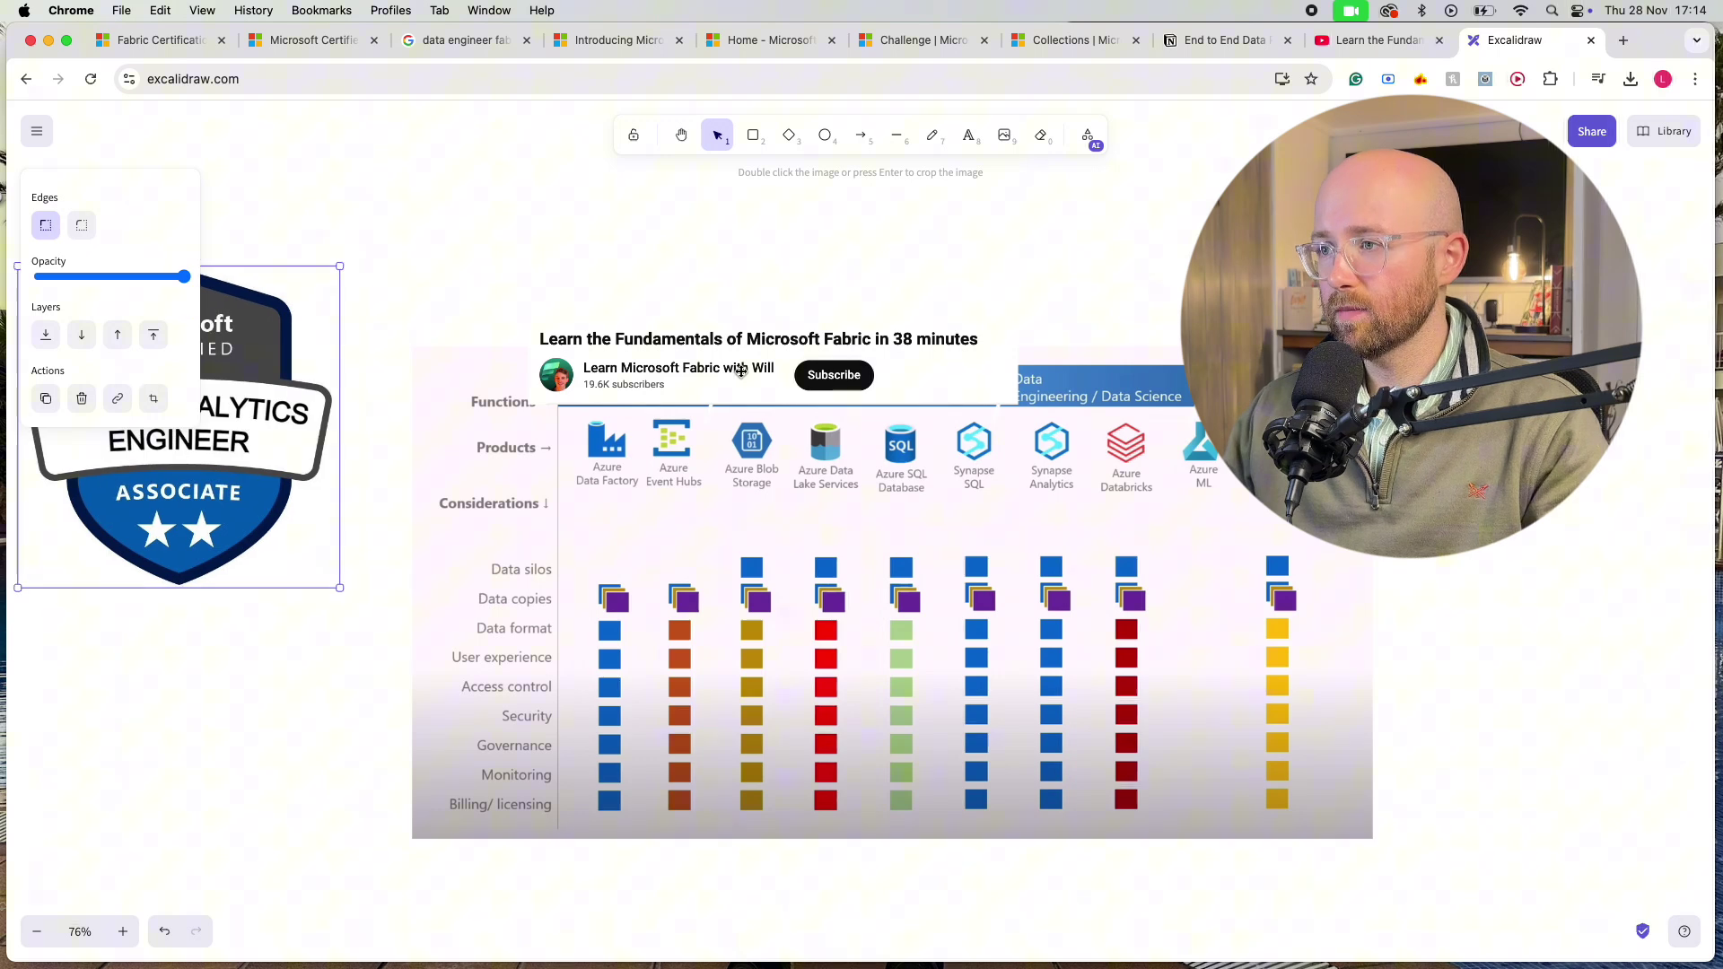
left_click_drag(741, 371, 740, 215)
left_click_drag(786, 479, 717, 471)
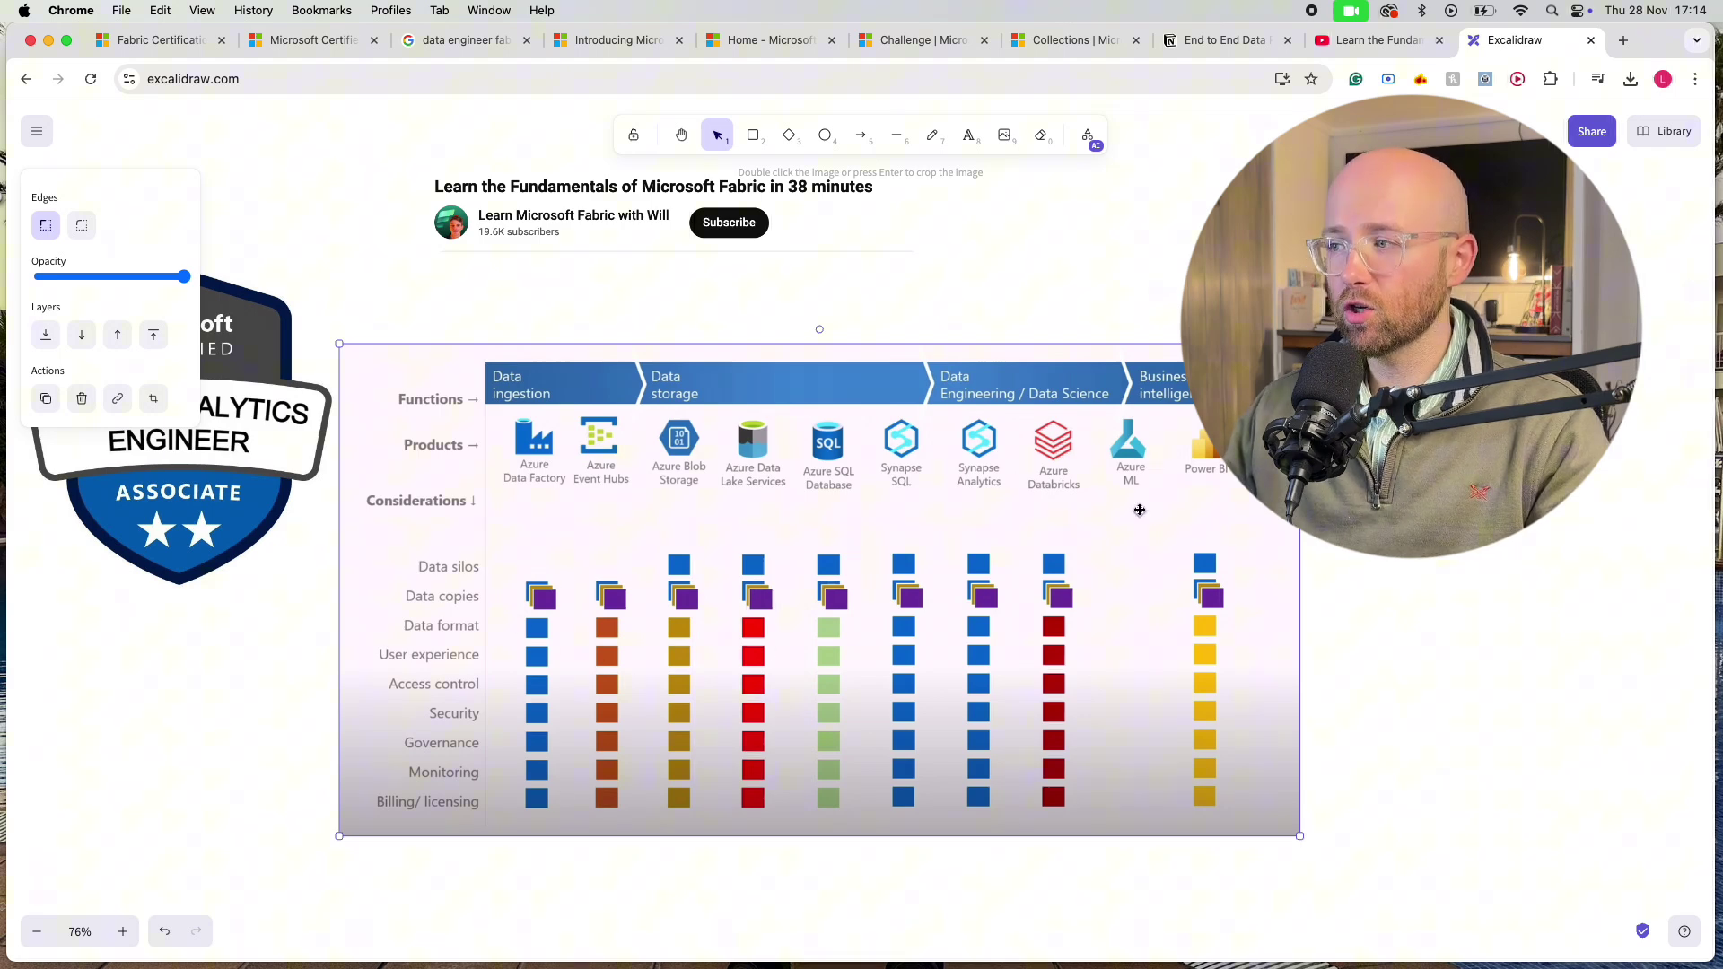
left_click_drag(1300, 344, 723, 631)
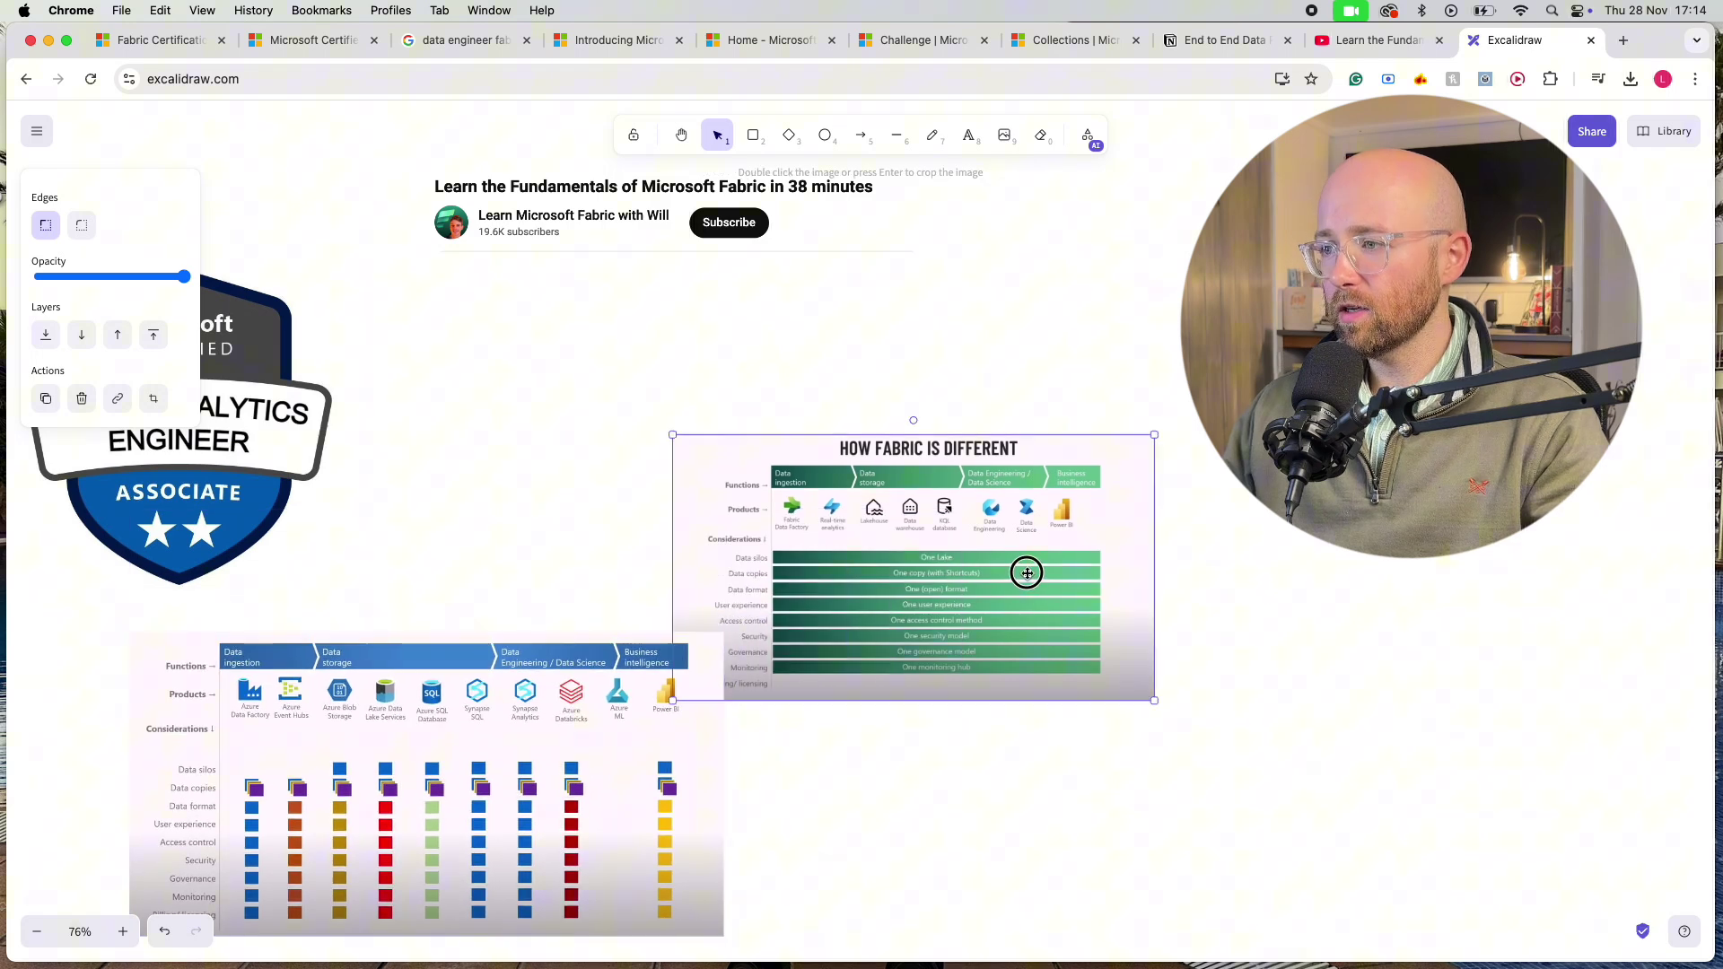
- Move the How Fabric is different slide left, enlarge it, and lay it over the older chart
left_click_drag(1027, 570, 869, 500)
left_click(671, 708)
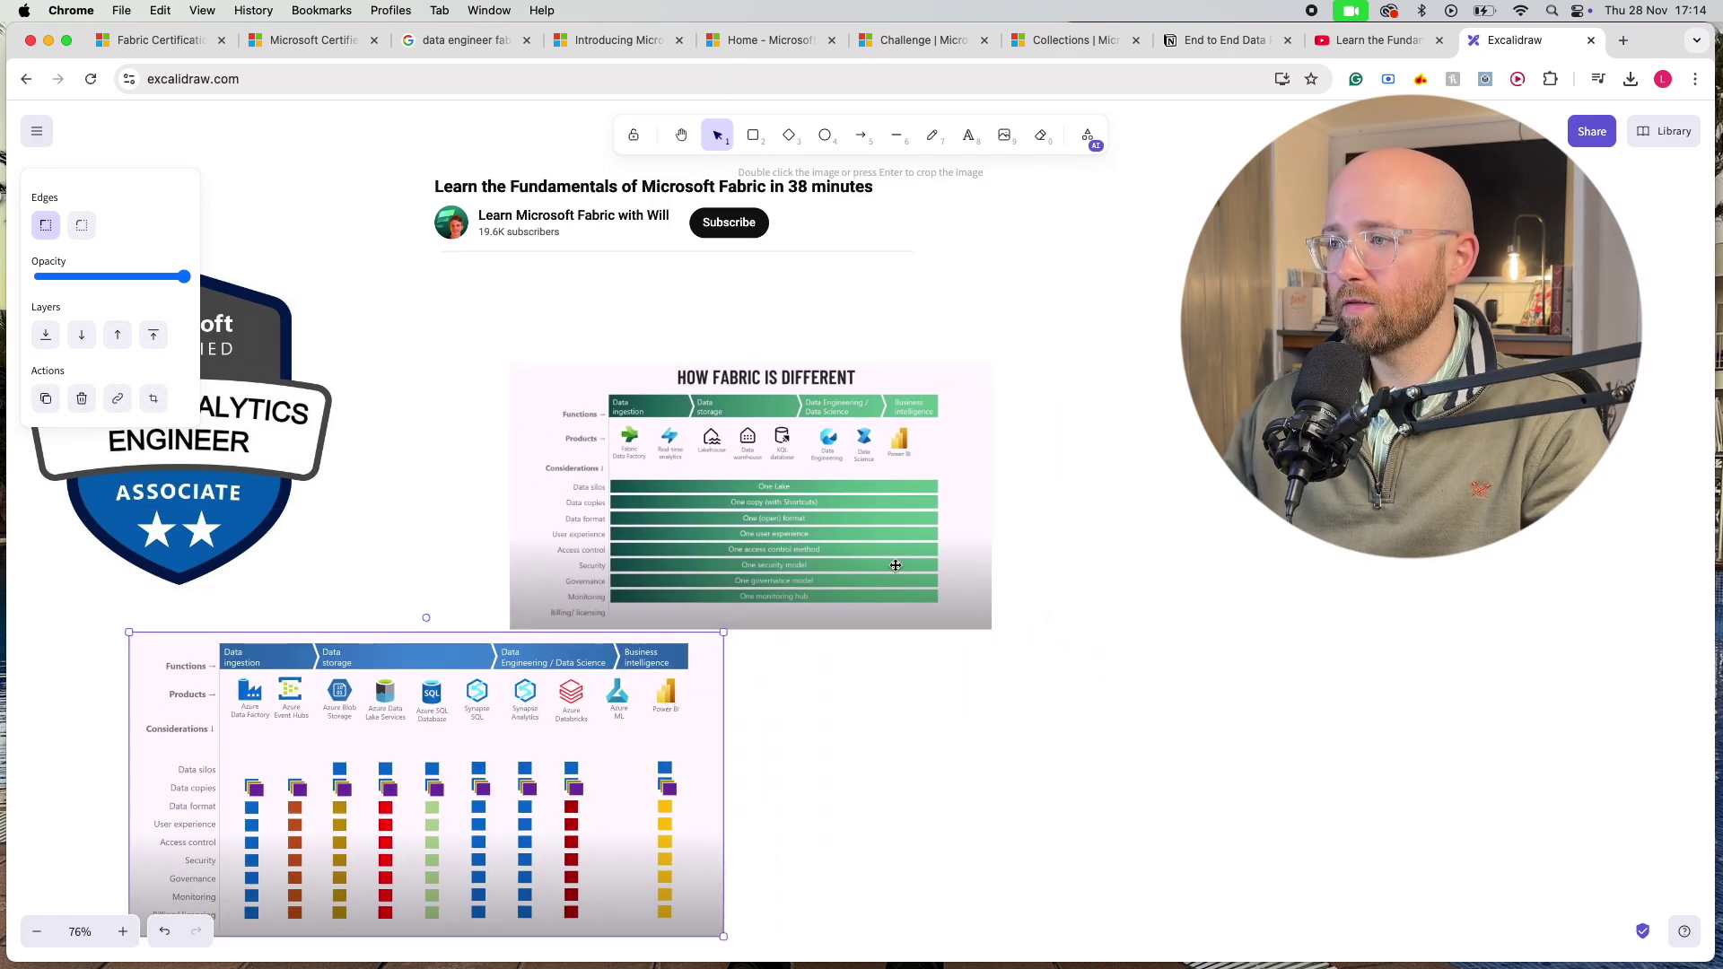
left_click_drag(877, 587, 878, 590)
left_click_drag(991, 630, 1365, 723)
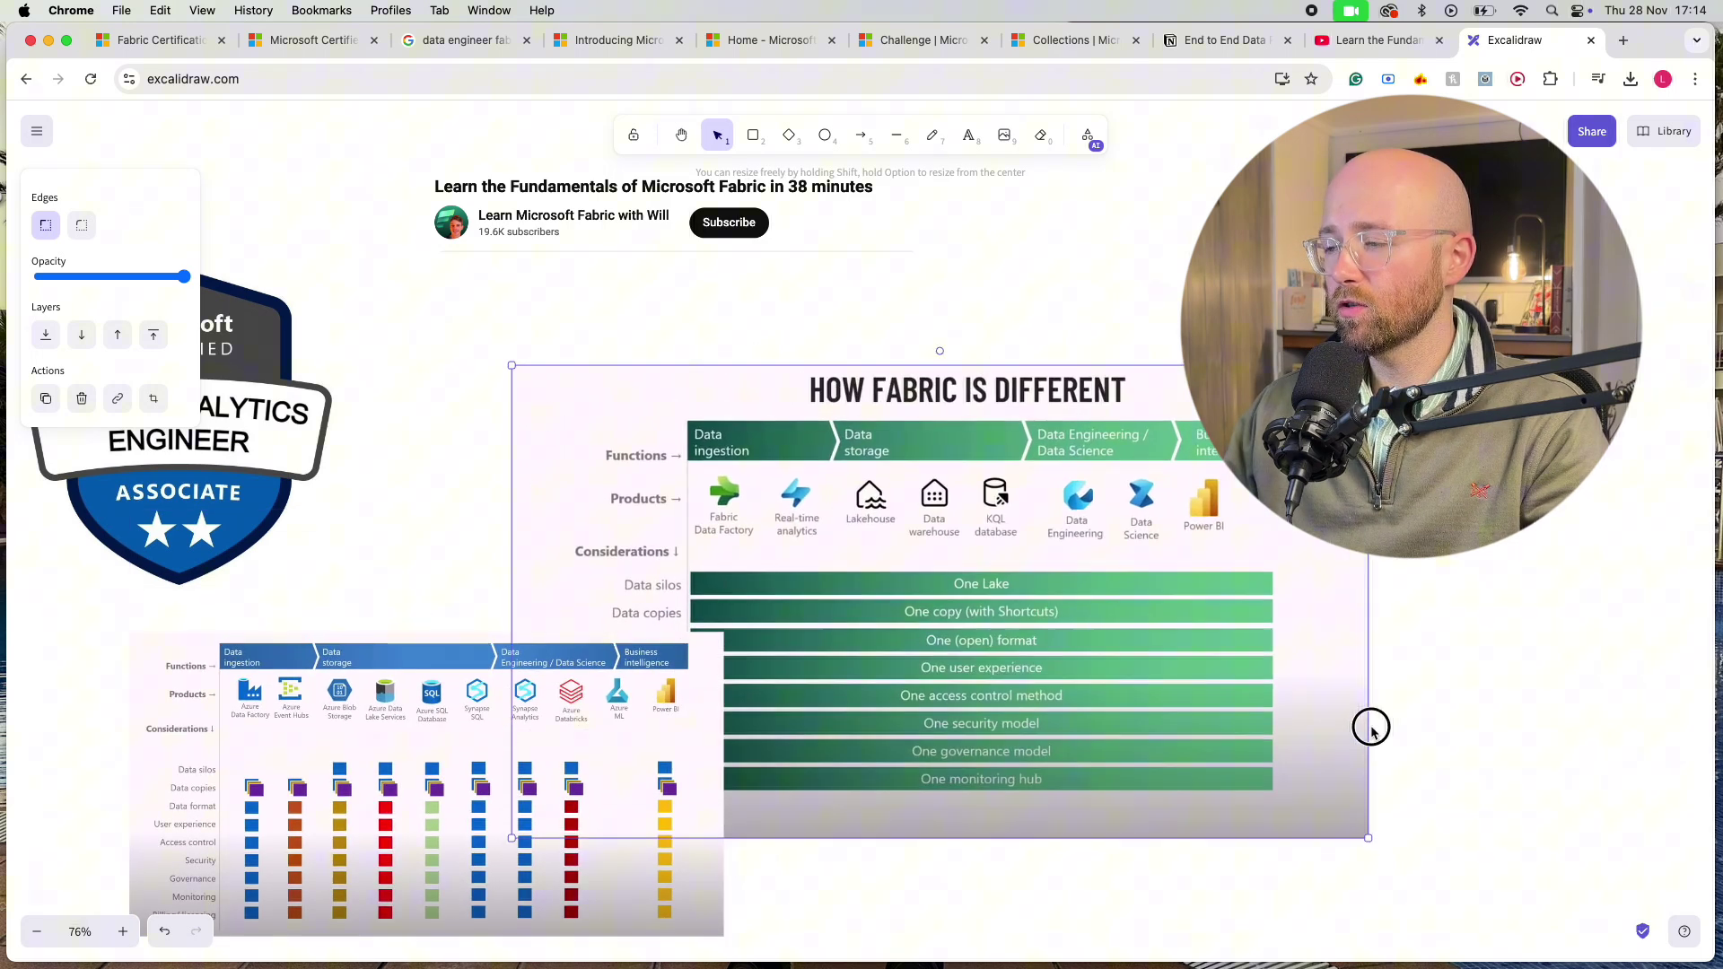
mouse_move(1126, 565)
left_mouse_down()
mouse_move(892, 562)
mouse_move(811, 519)
mouse_move(858, 508)
mouse_move(889, 544)
mouse_move(989, 530)
left_mouse_up()
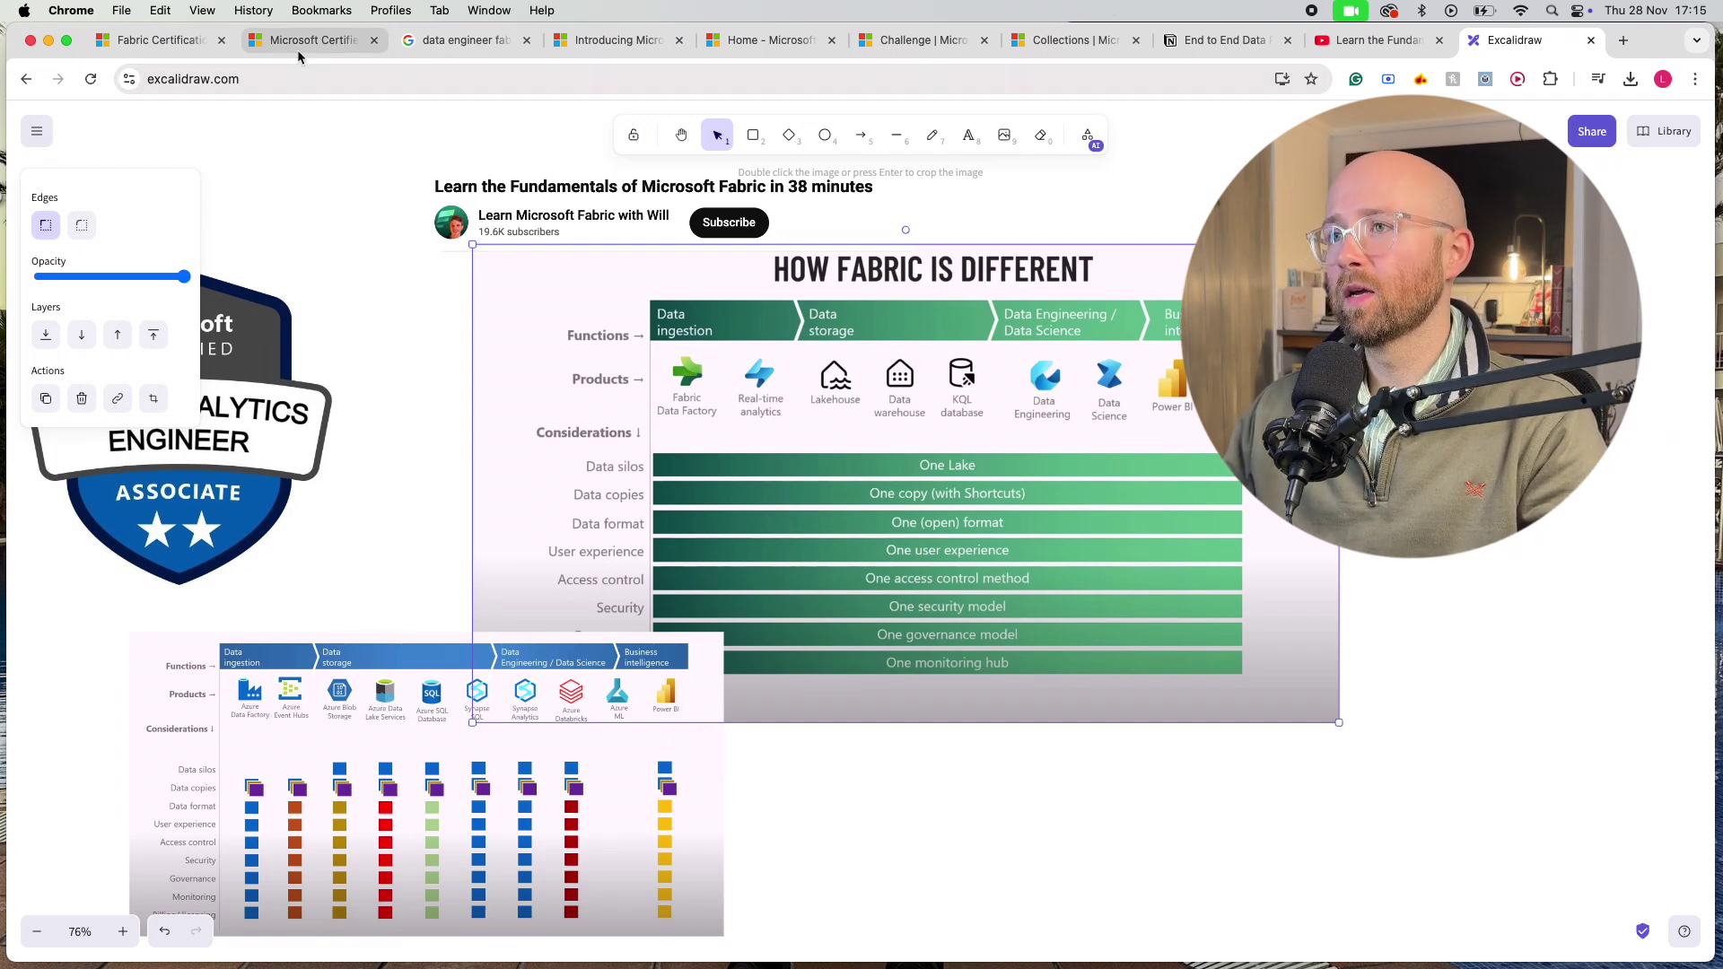
- Review the December 10, 2024 voucher request deadline and open the Fabric Community join page
left_click(154, 39)
scroll(363, 674, "down", 1)
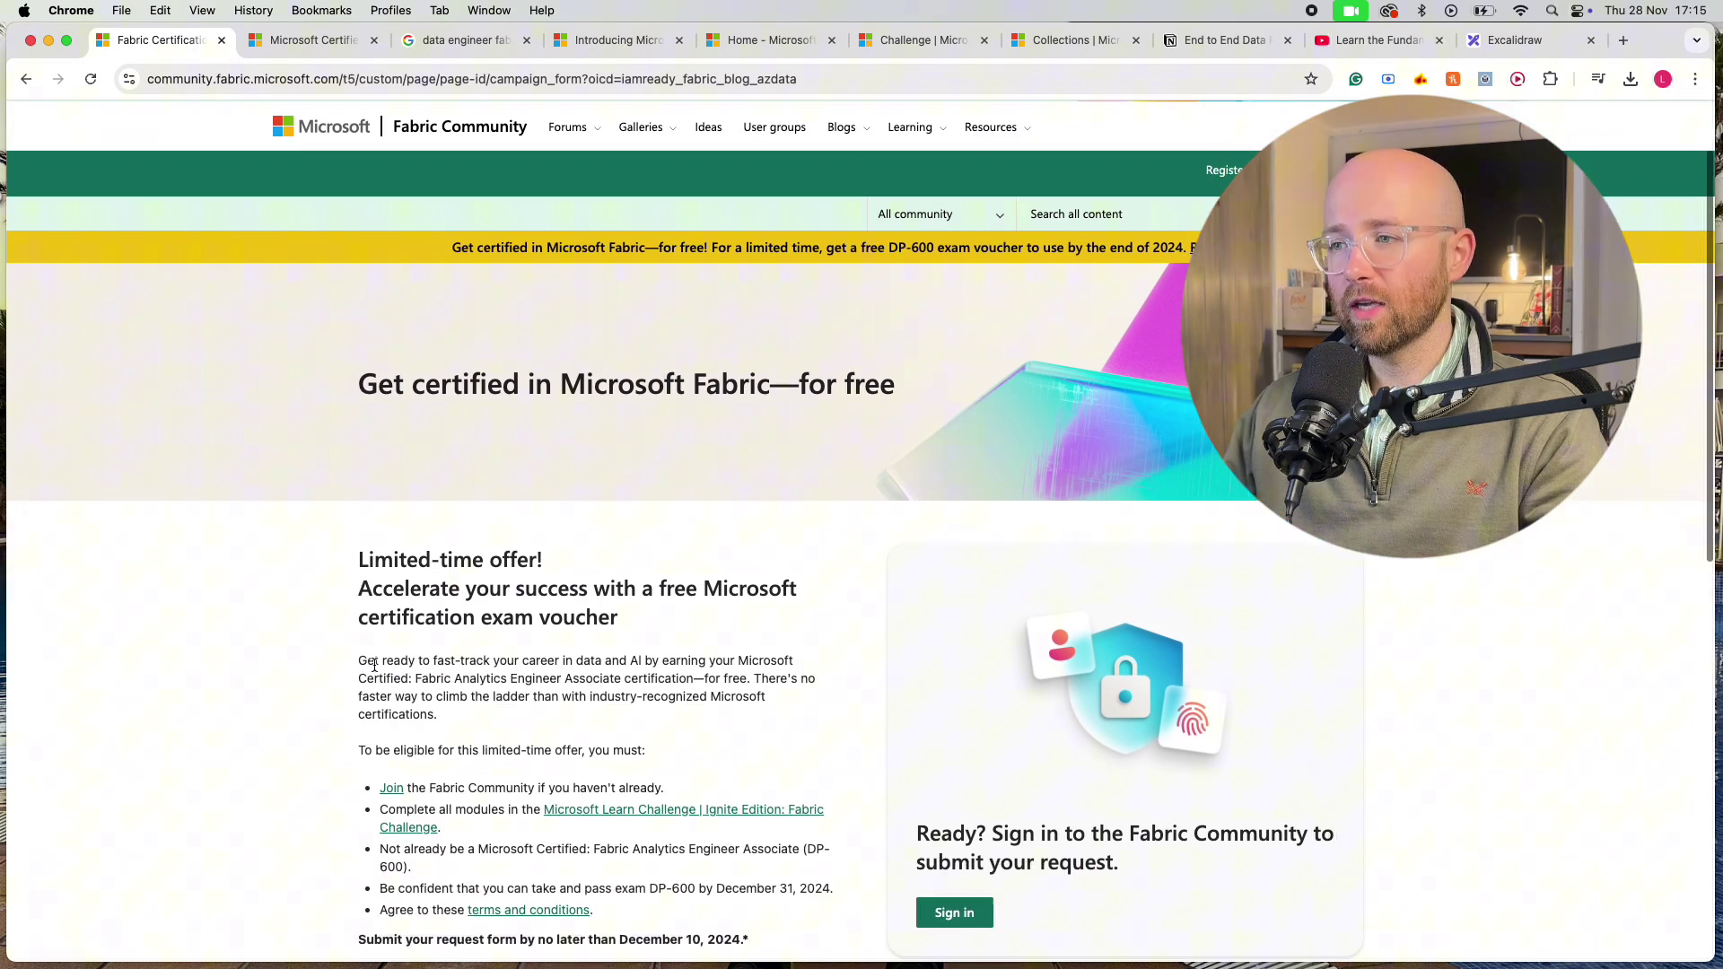
scroll(364, 673, "down", 2)
scroll(382, 668, "down", 2)
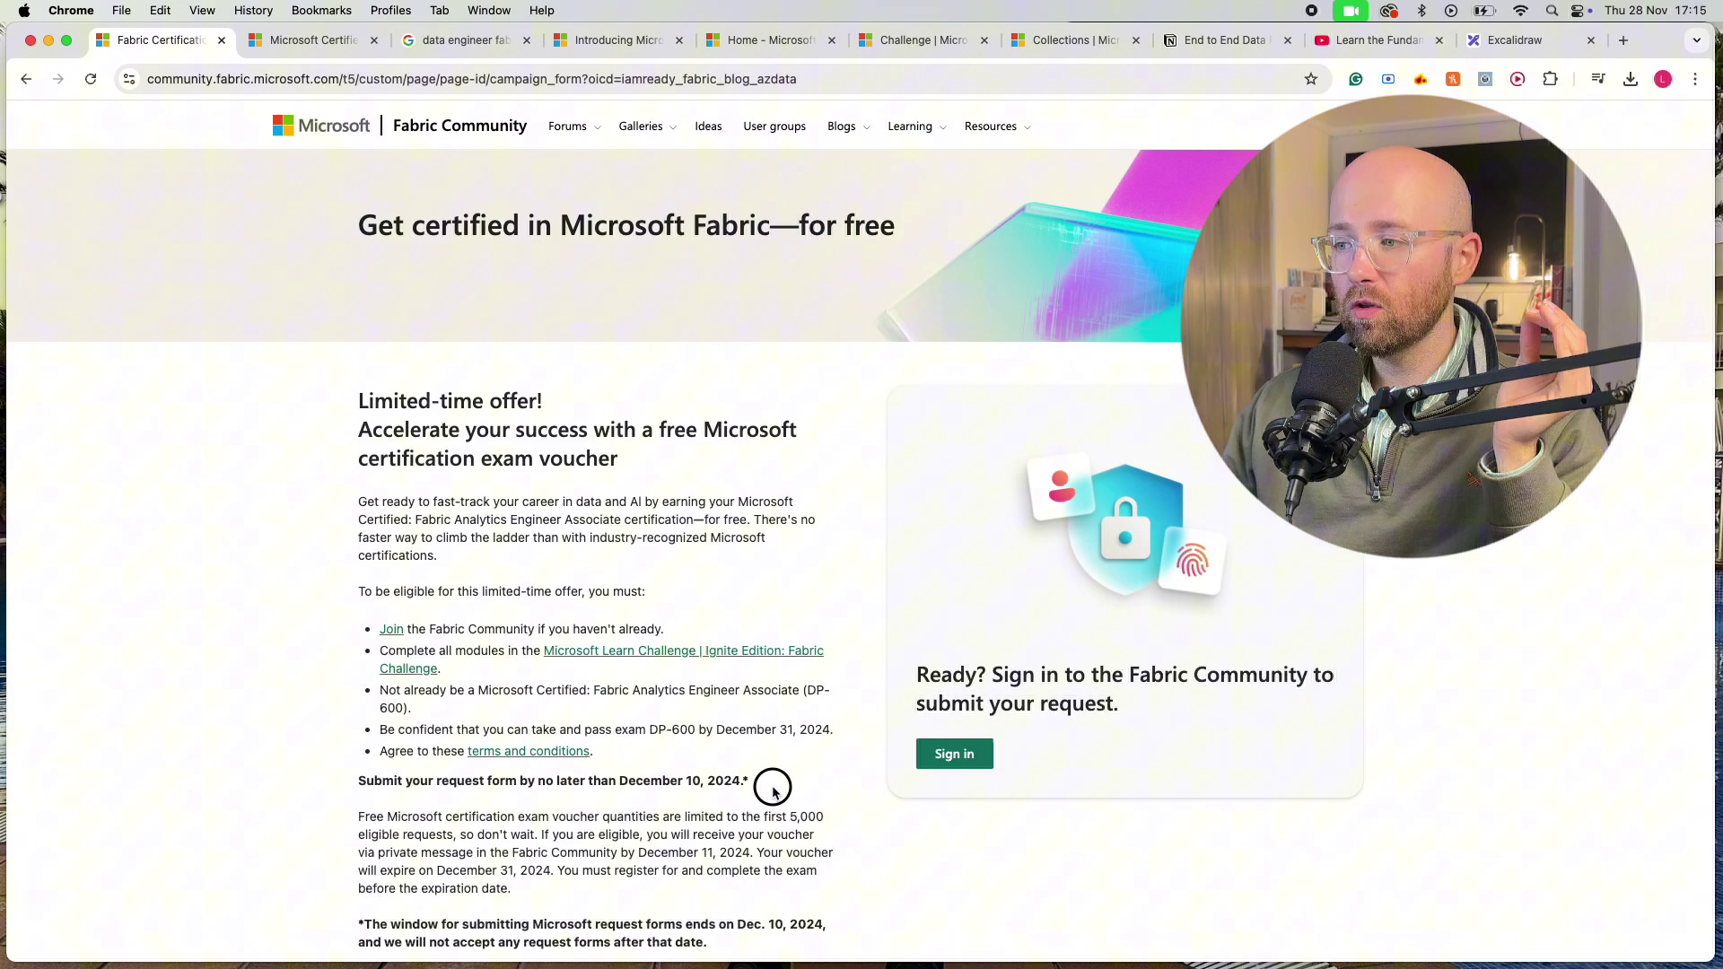
left_click_drag(765, 786, 621, 785)
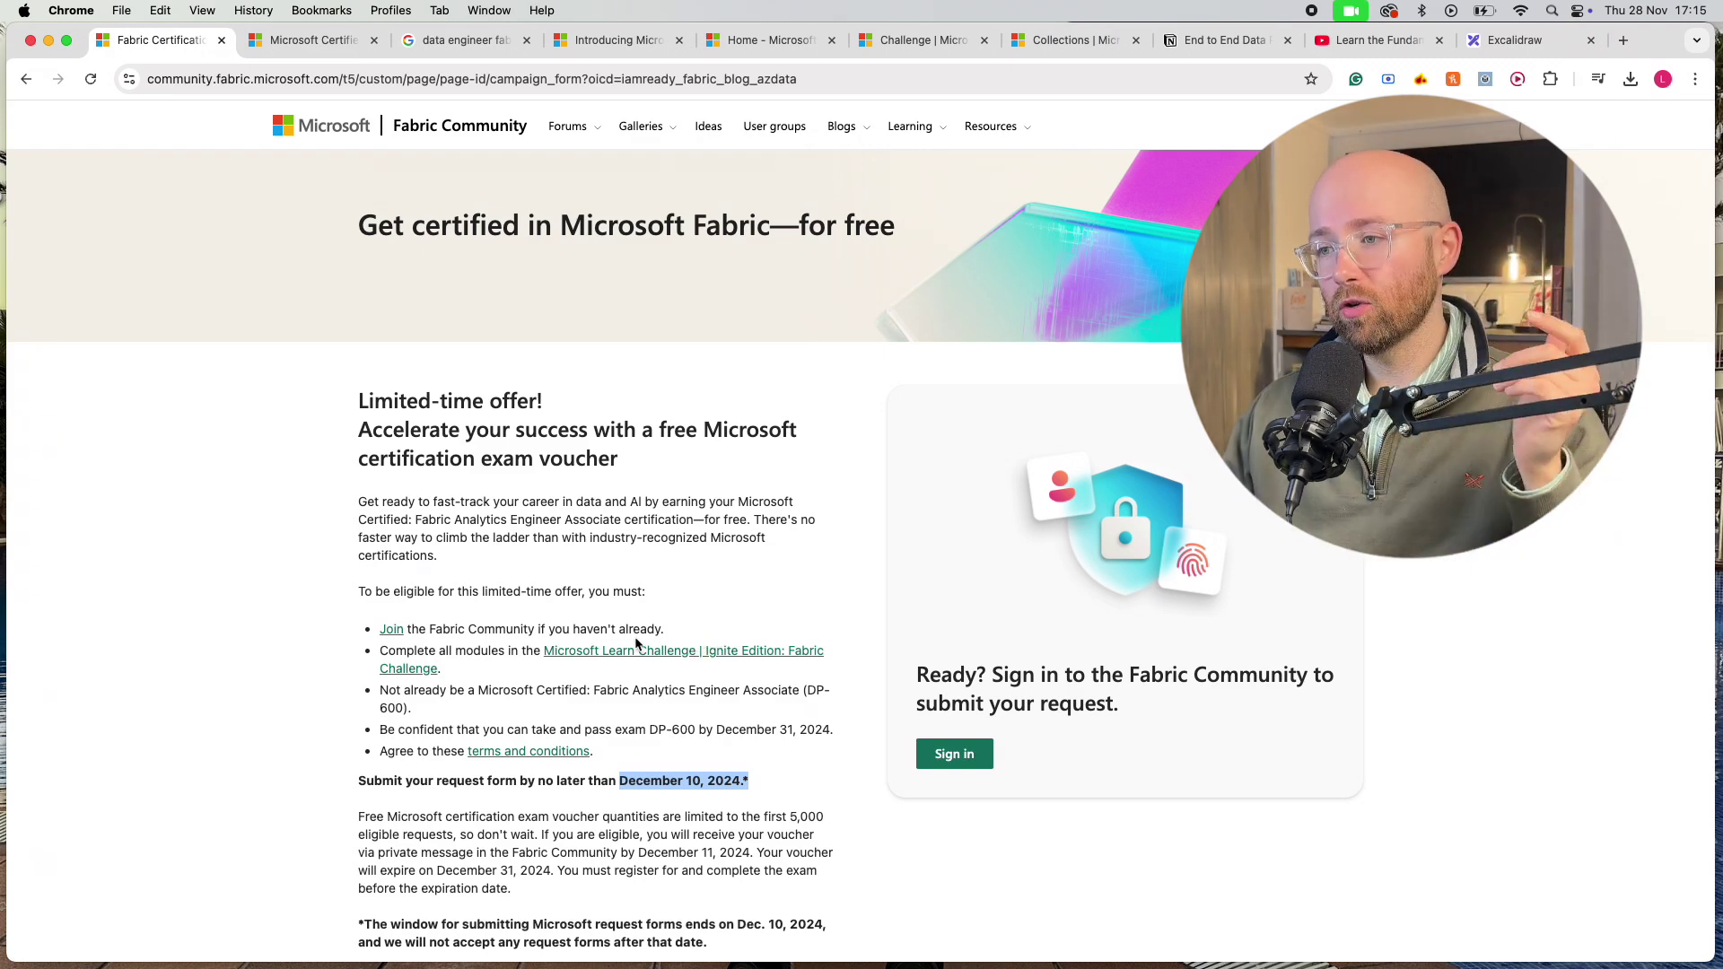
left_click(472, 631)
left_click(385, 629)
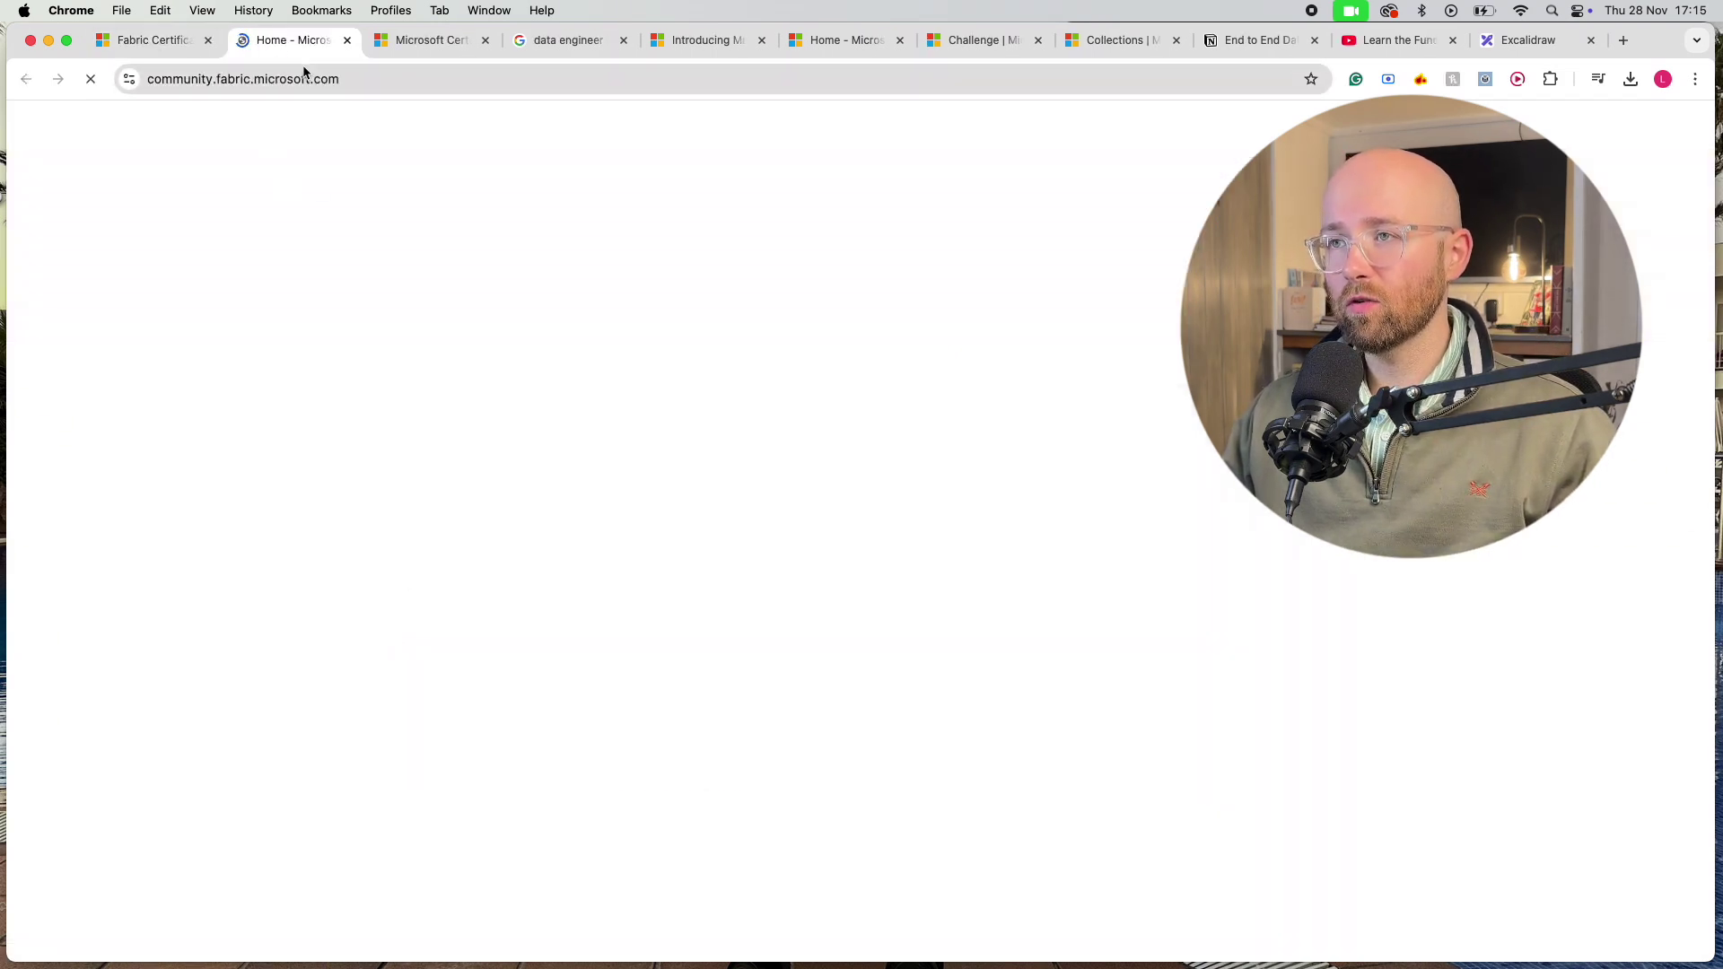
scroll(626, 610, "down", 1)
scroll(627, 610, "down", 5)
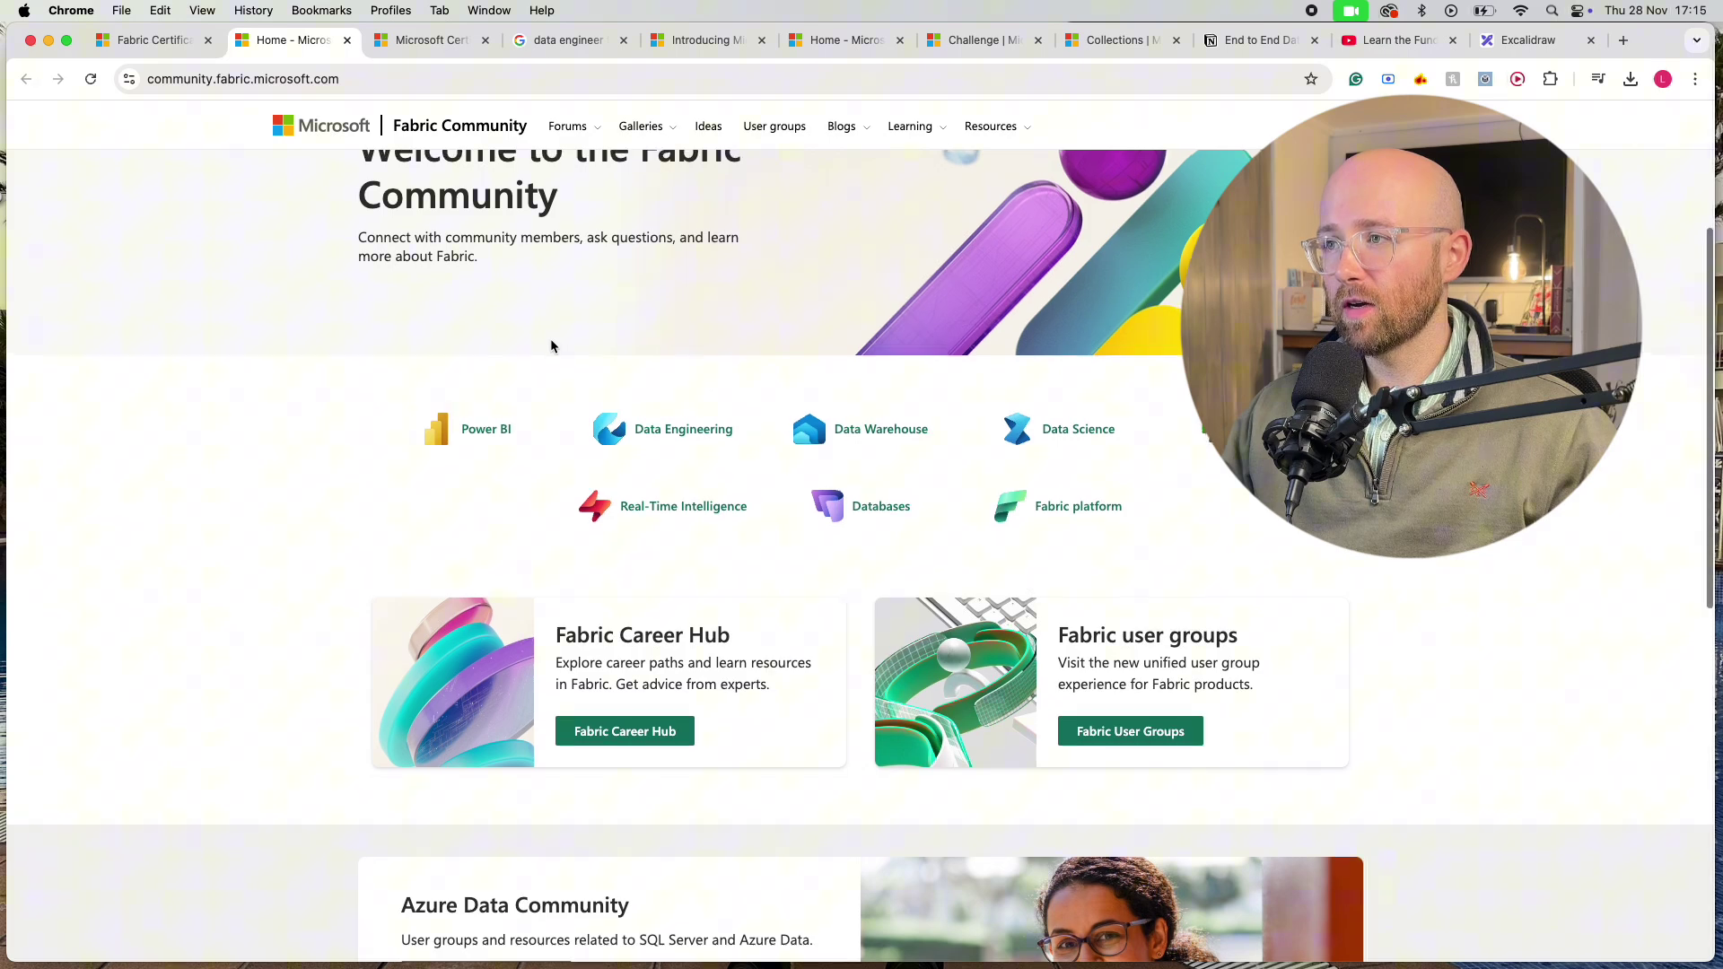
scroll(551, 340, "down", 3)
scroll(551, 339, "down", 5)
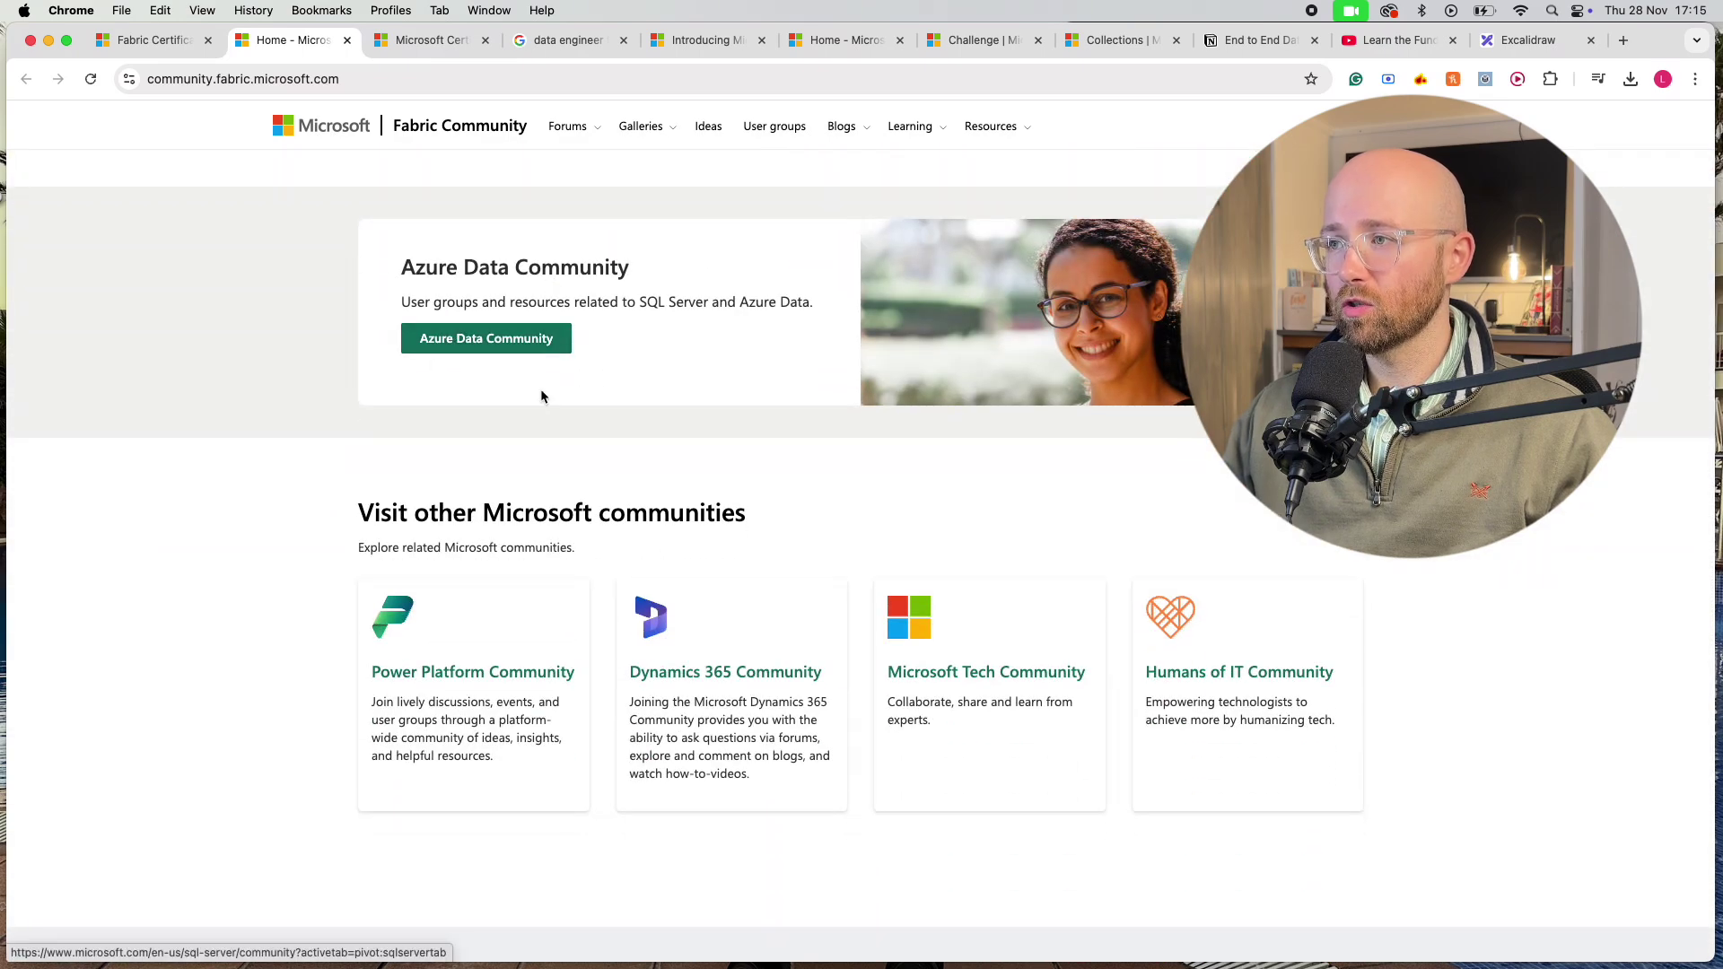
scroll(543, 389, "down", 2)
scroll(559, 395, "up", 10)
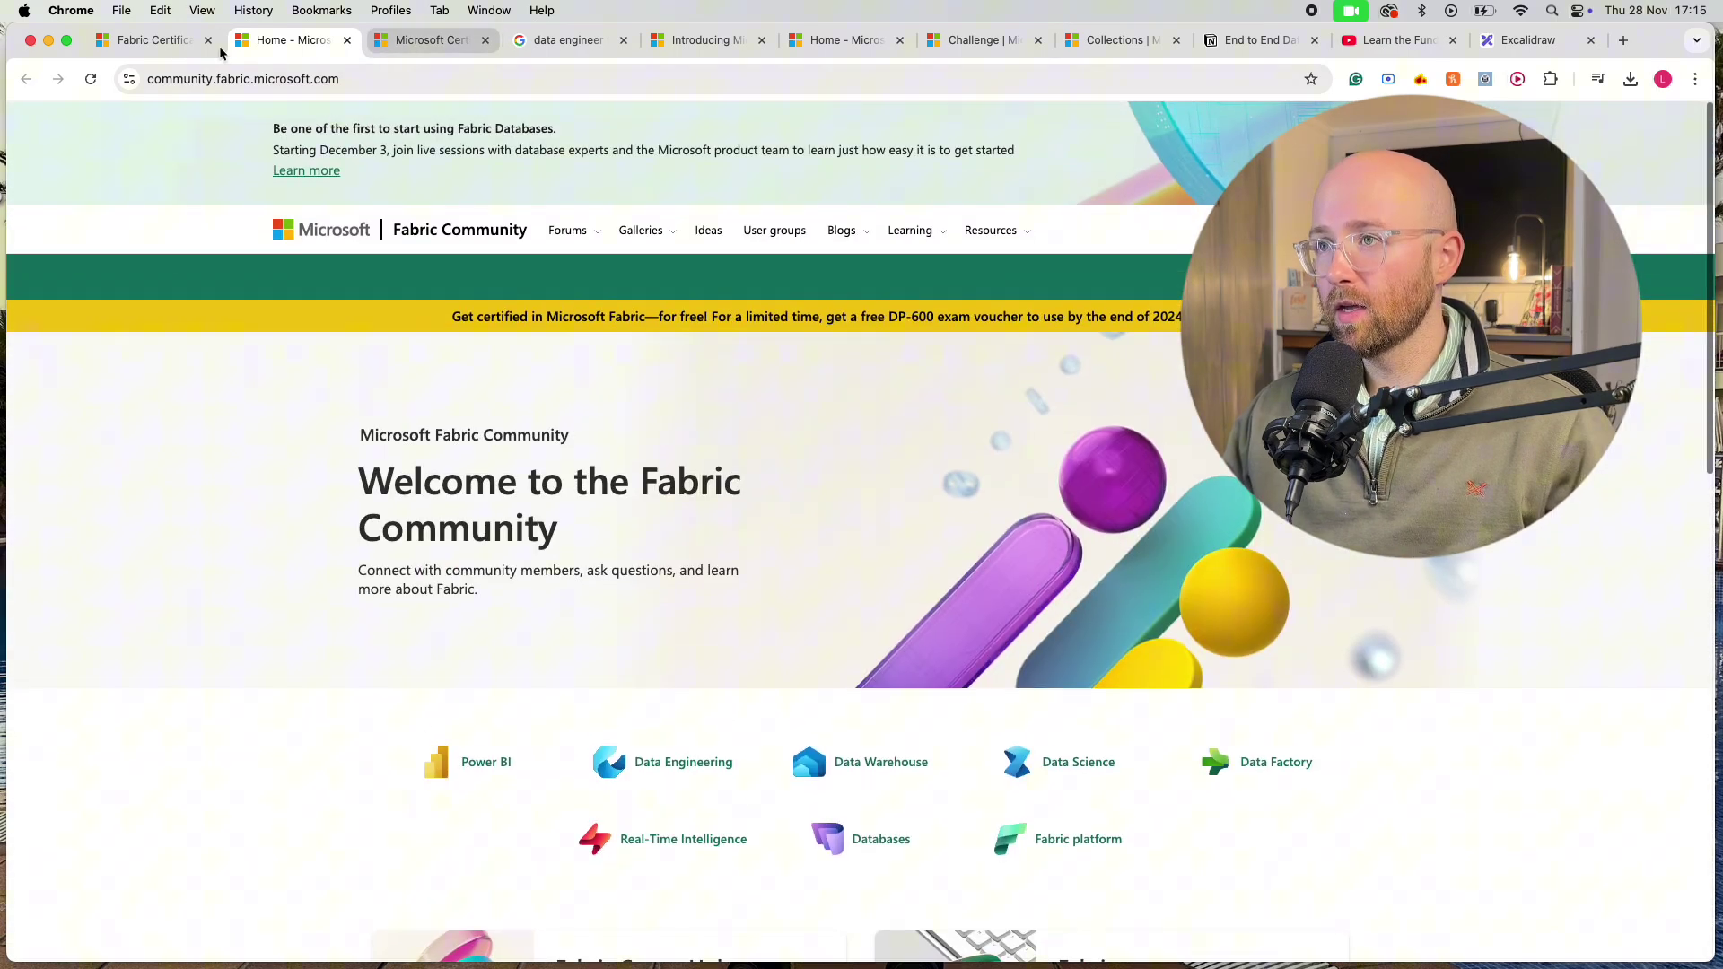
- Note the complete-all-modules requirement and open the Microsoft Learn Challenge | Ignite Edition page
left_click(148, 39)
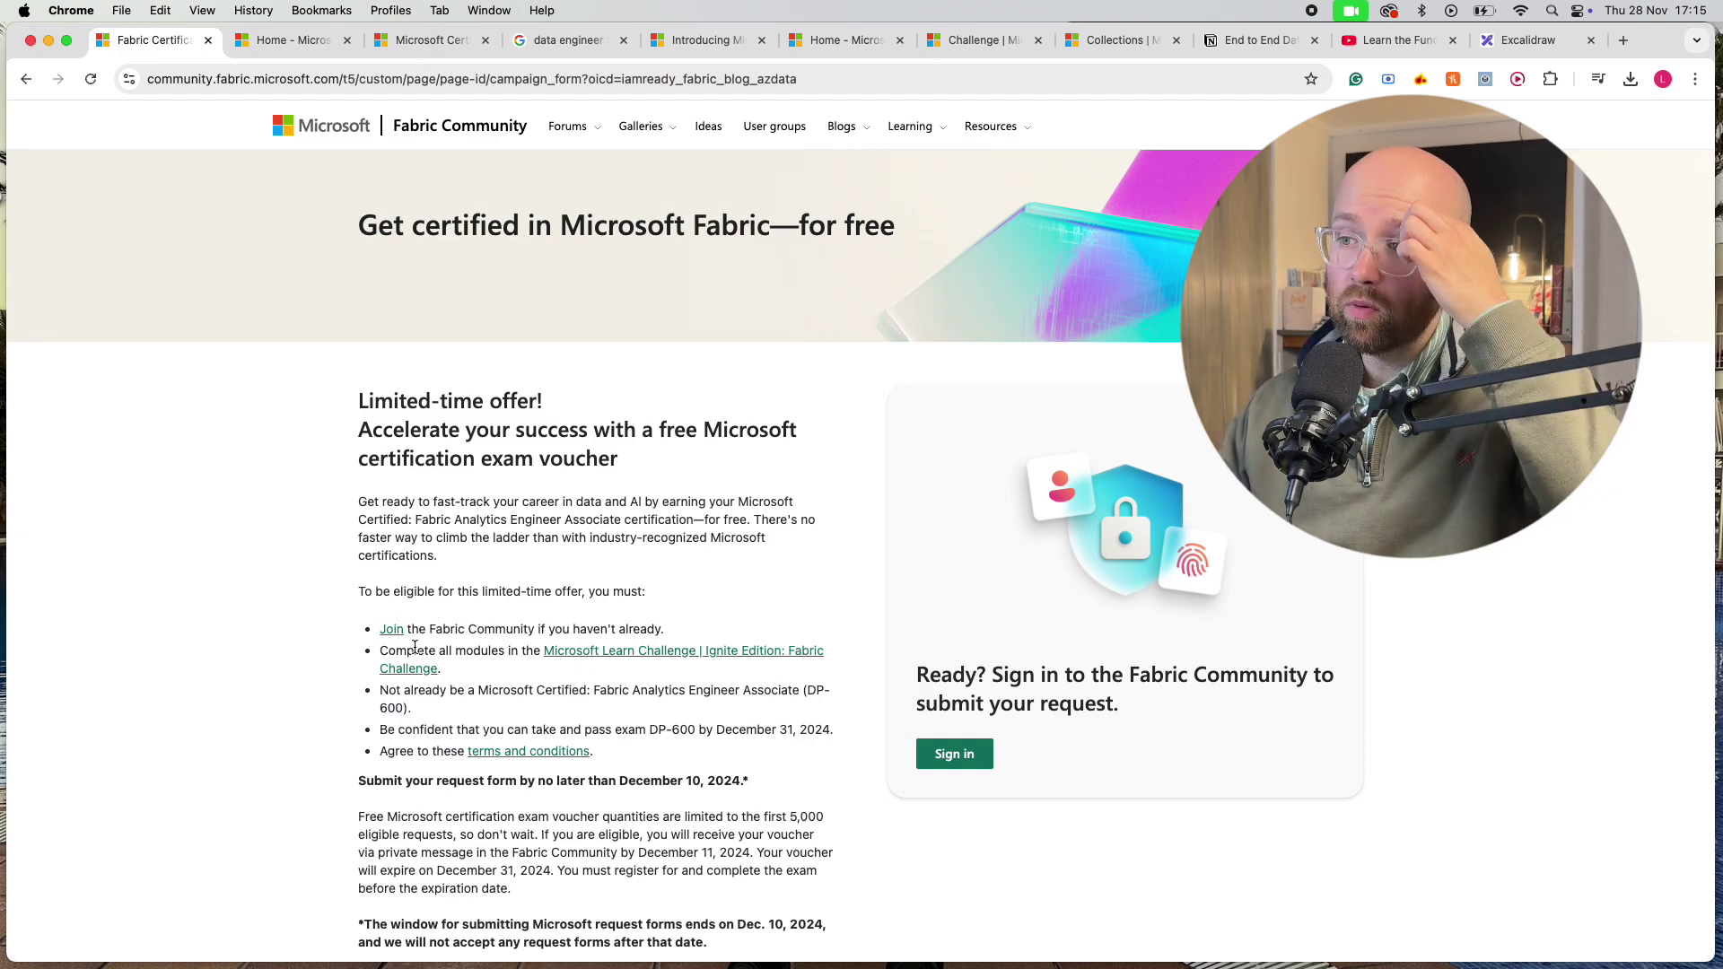
left_click_drag(416, 648, 509, 650)
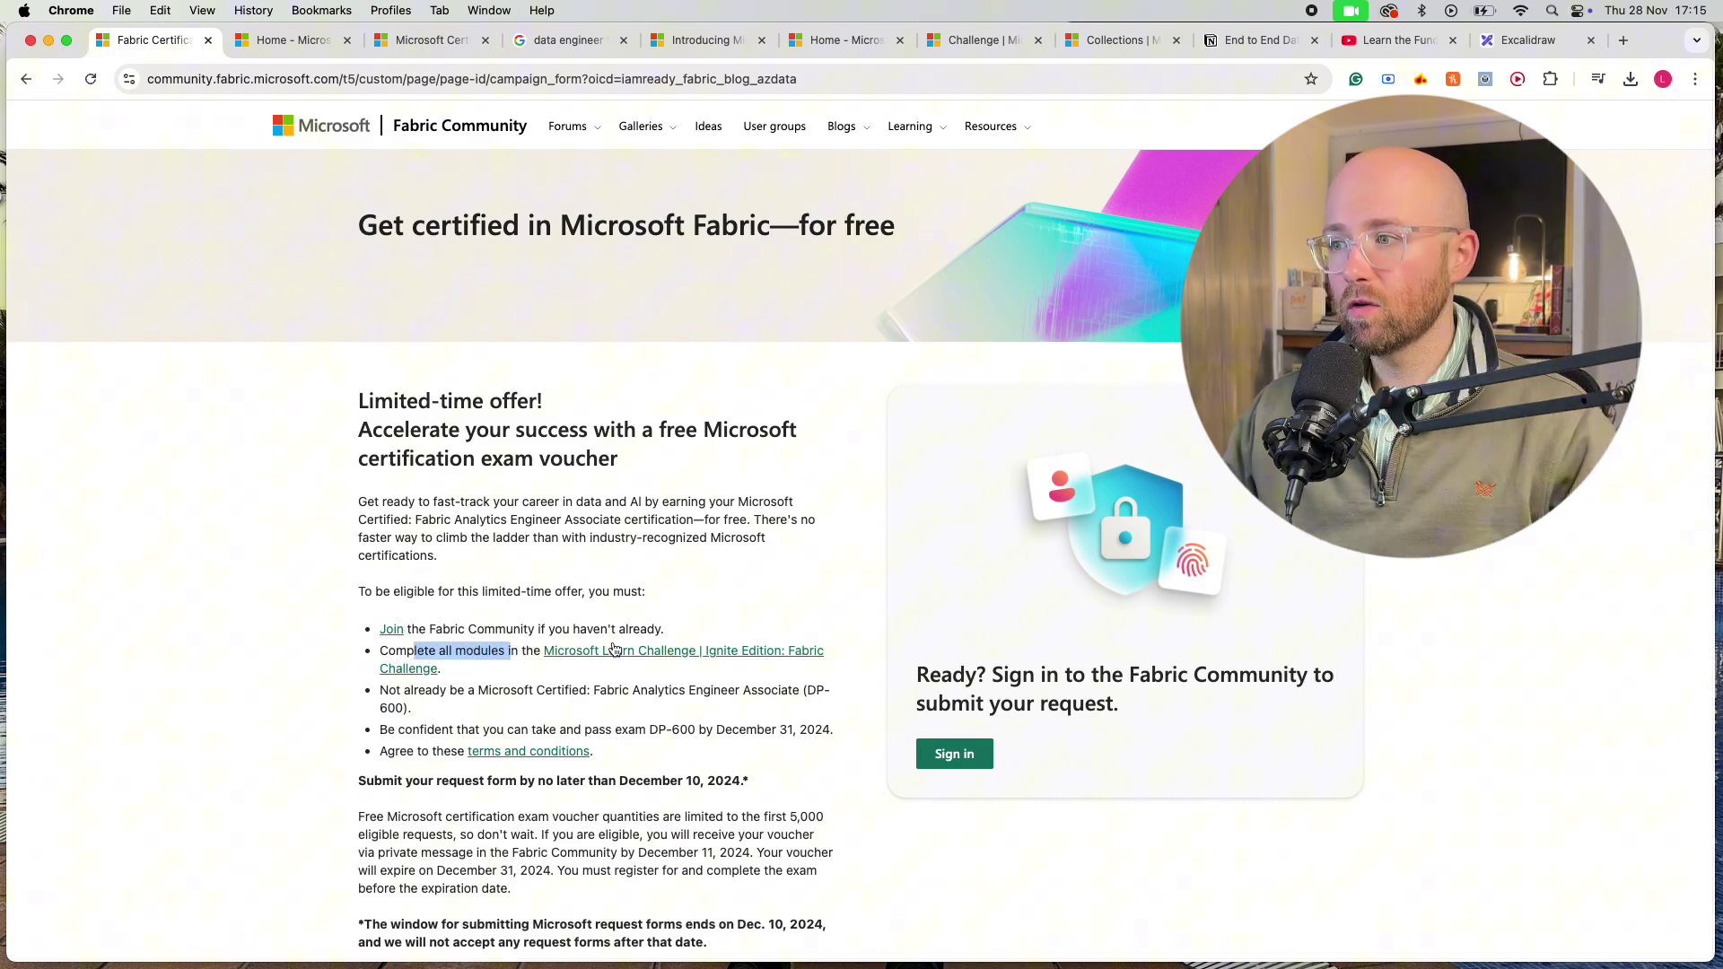
left_click(666, 660)
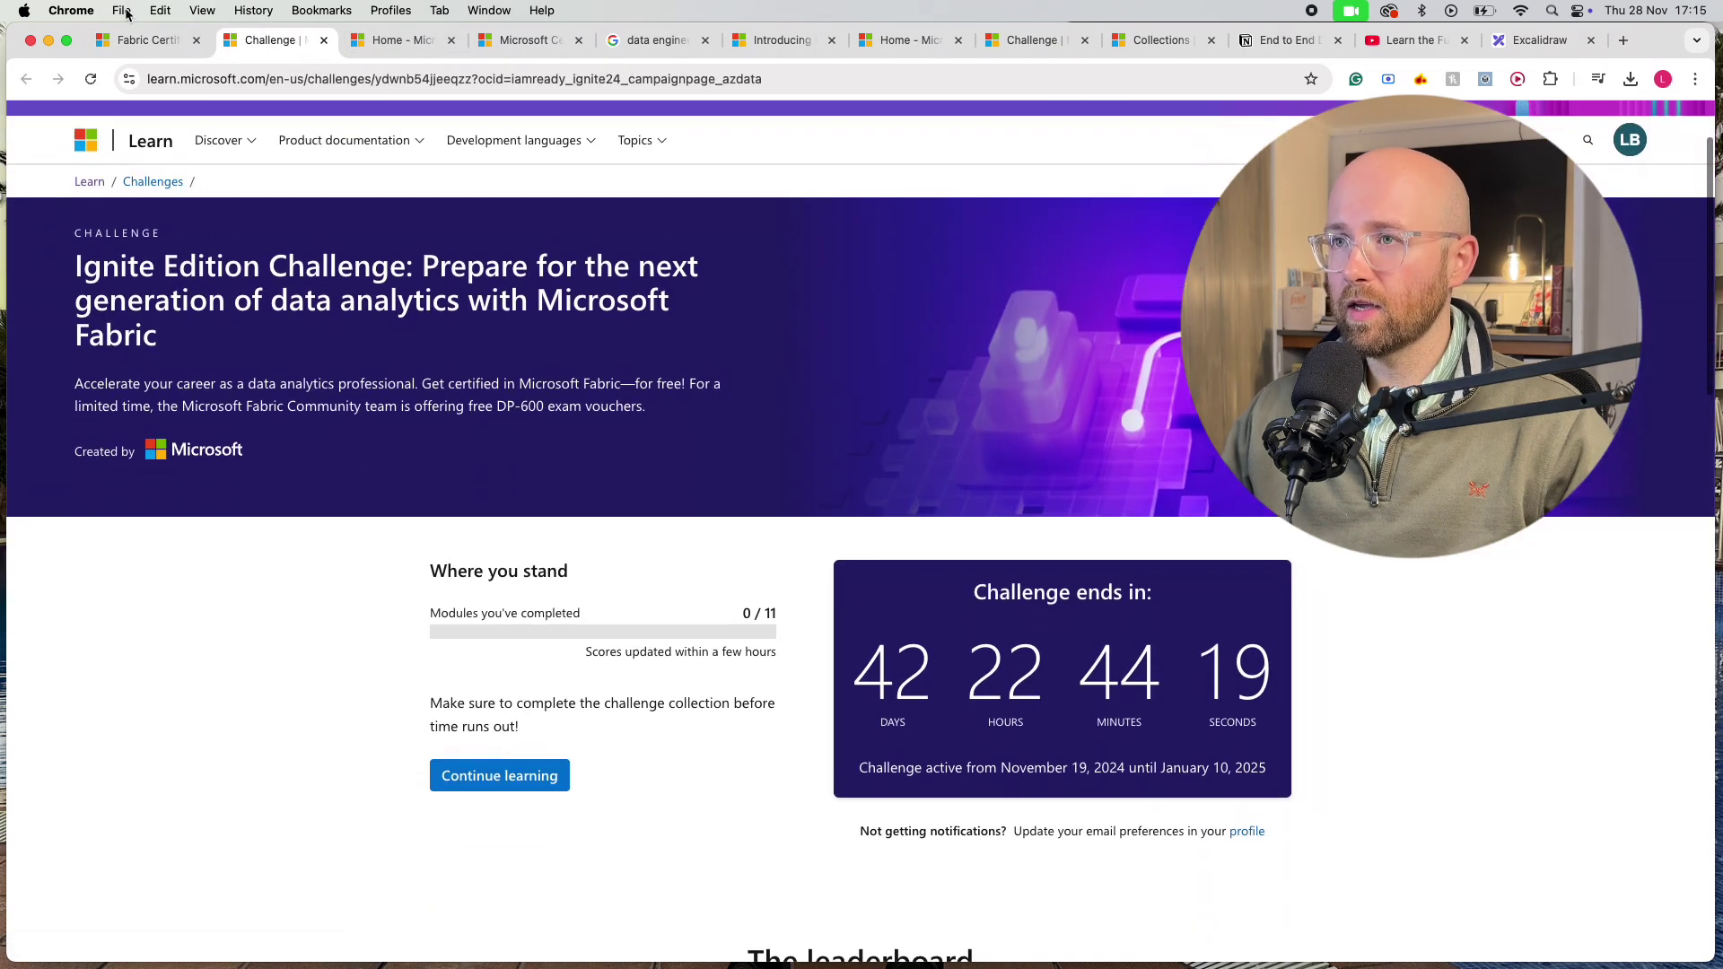
left_click(142, 39)
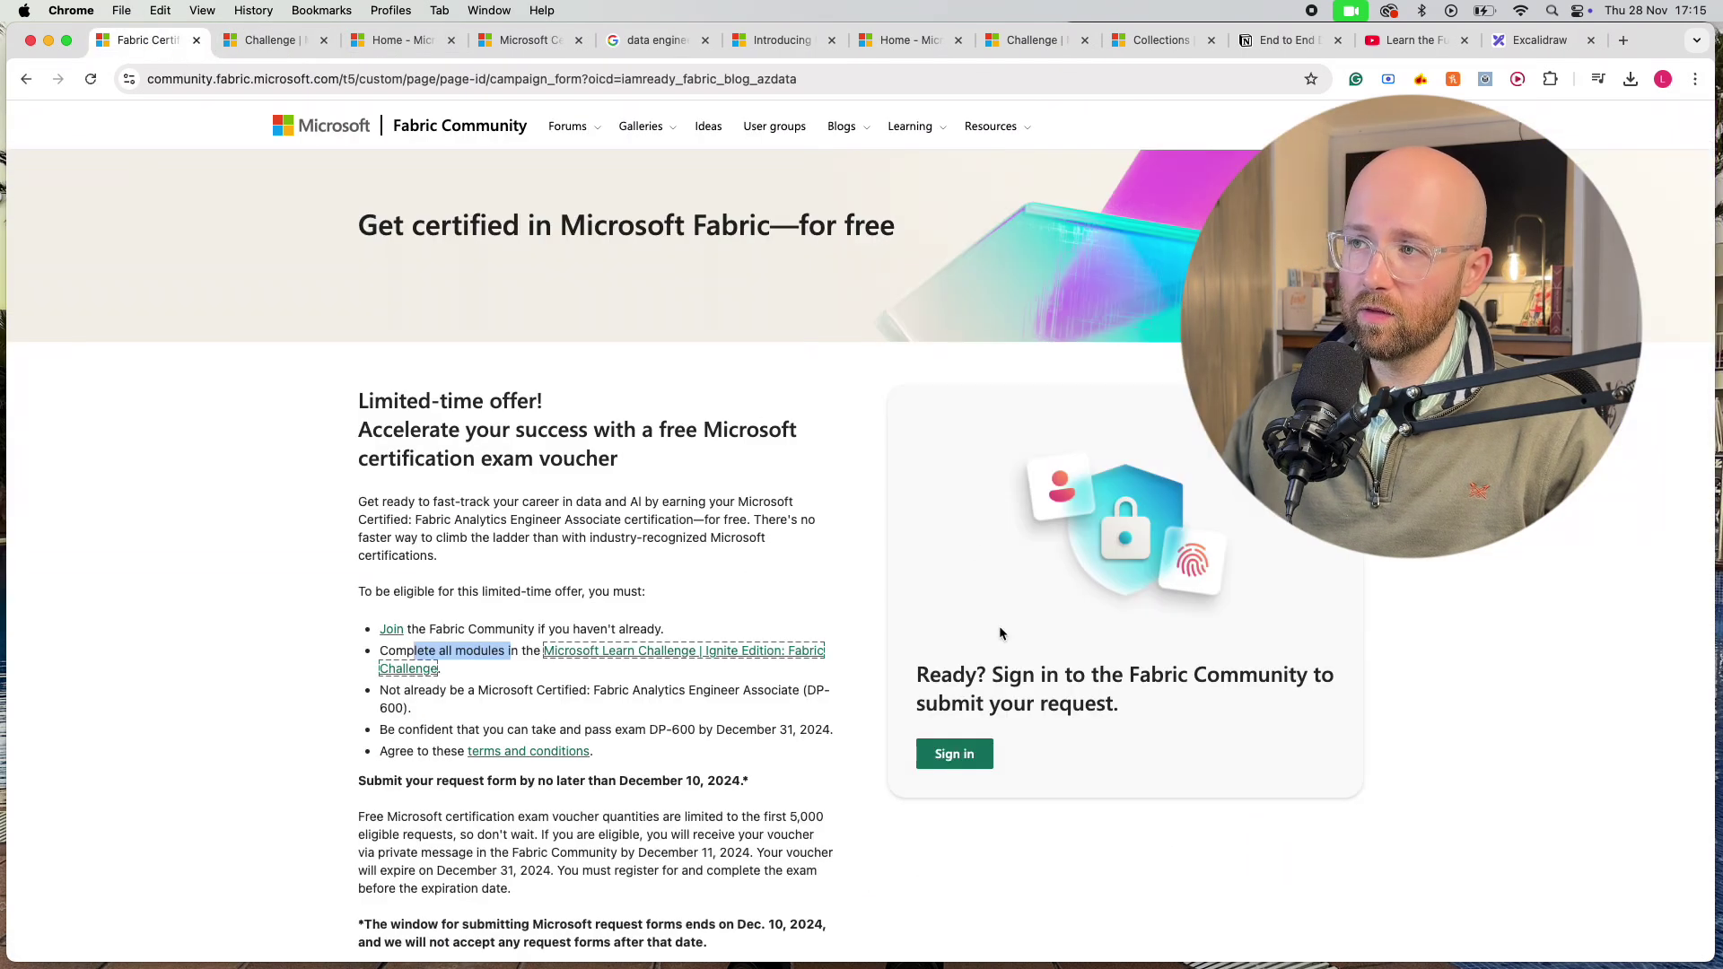
left_click(287, 50)
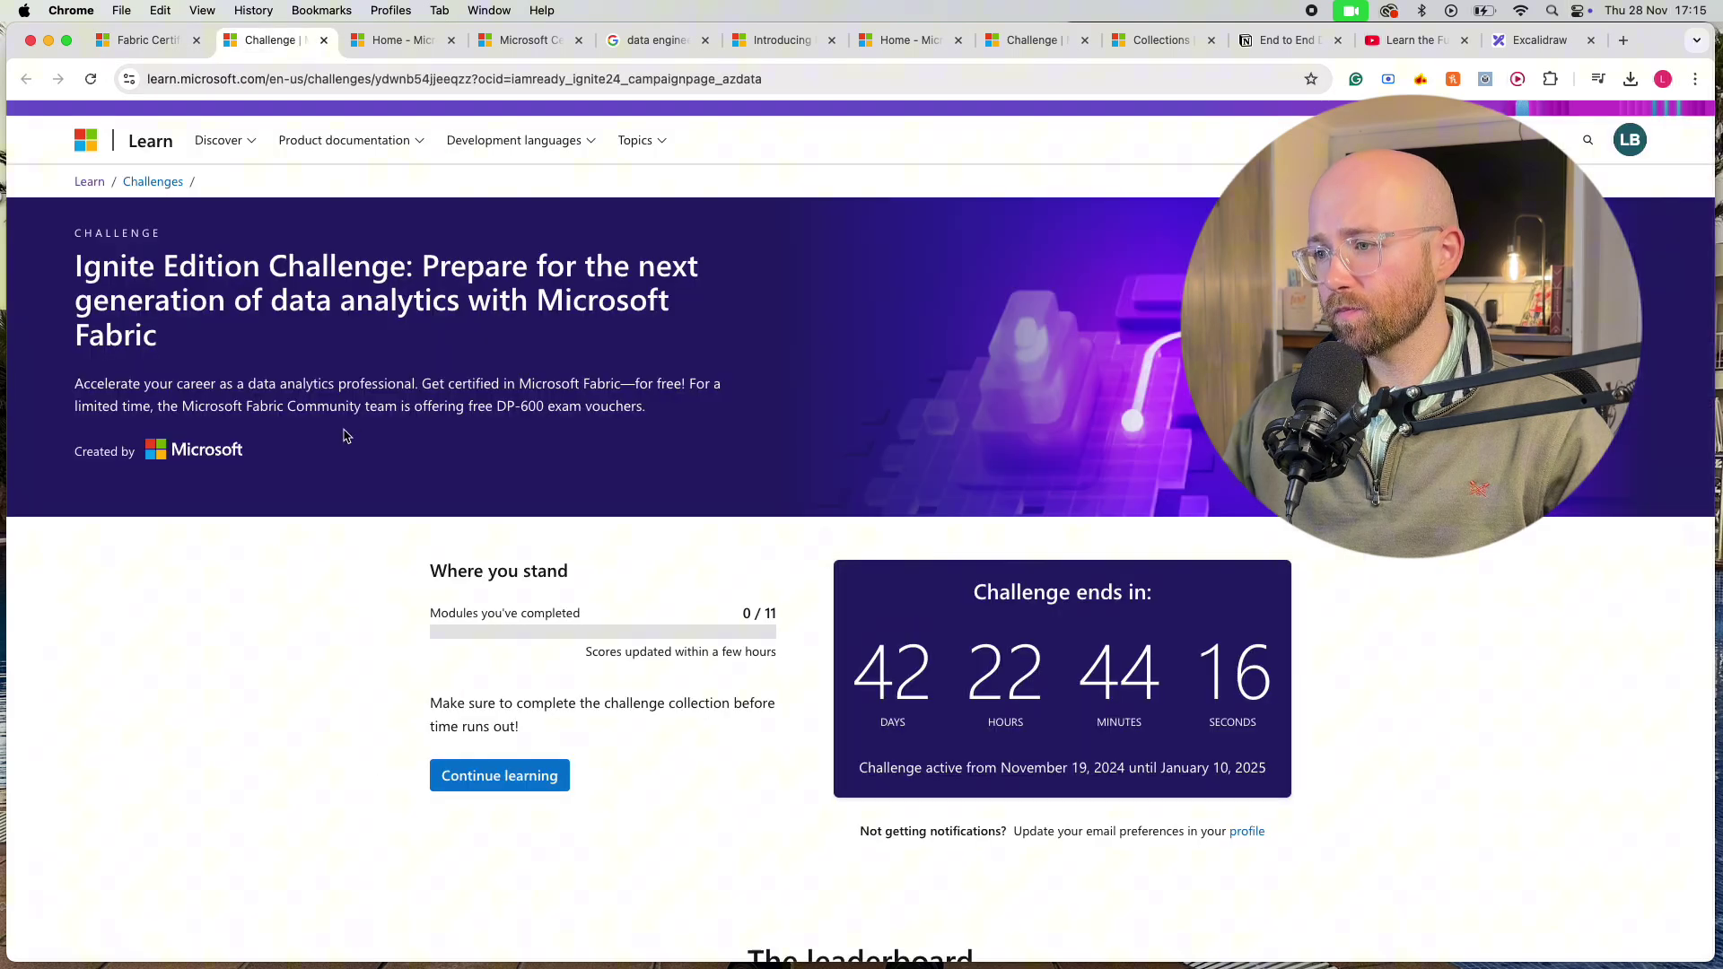
- Compare the challenge countdown with the December 10, 2024 voucher deadline across both tabs
left_click_drag(978, 590, 1442, 684)
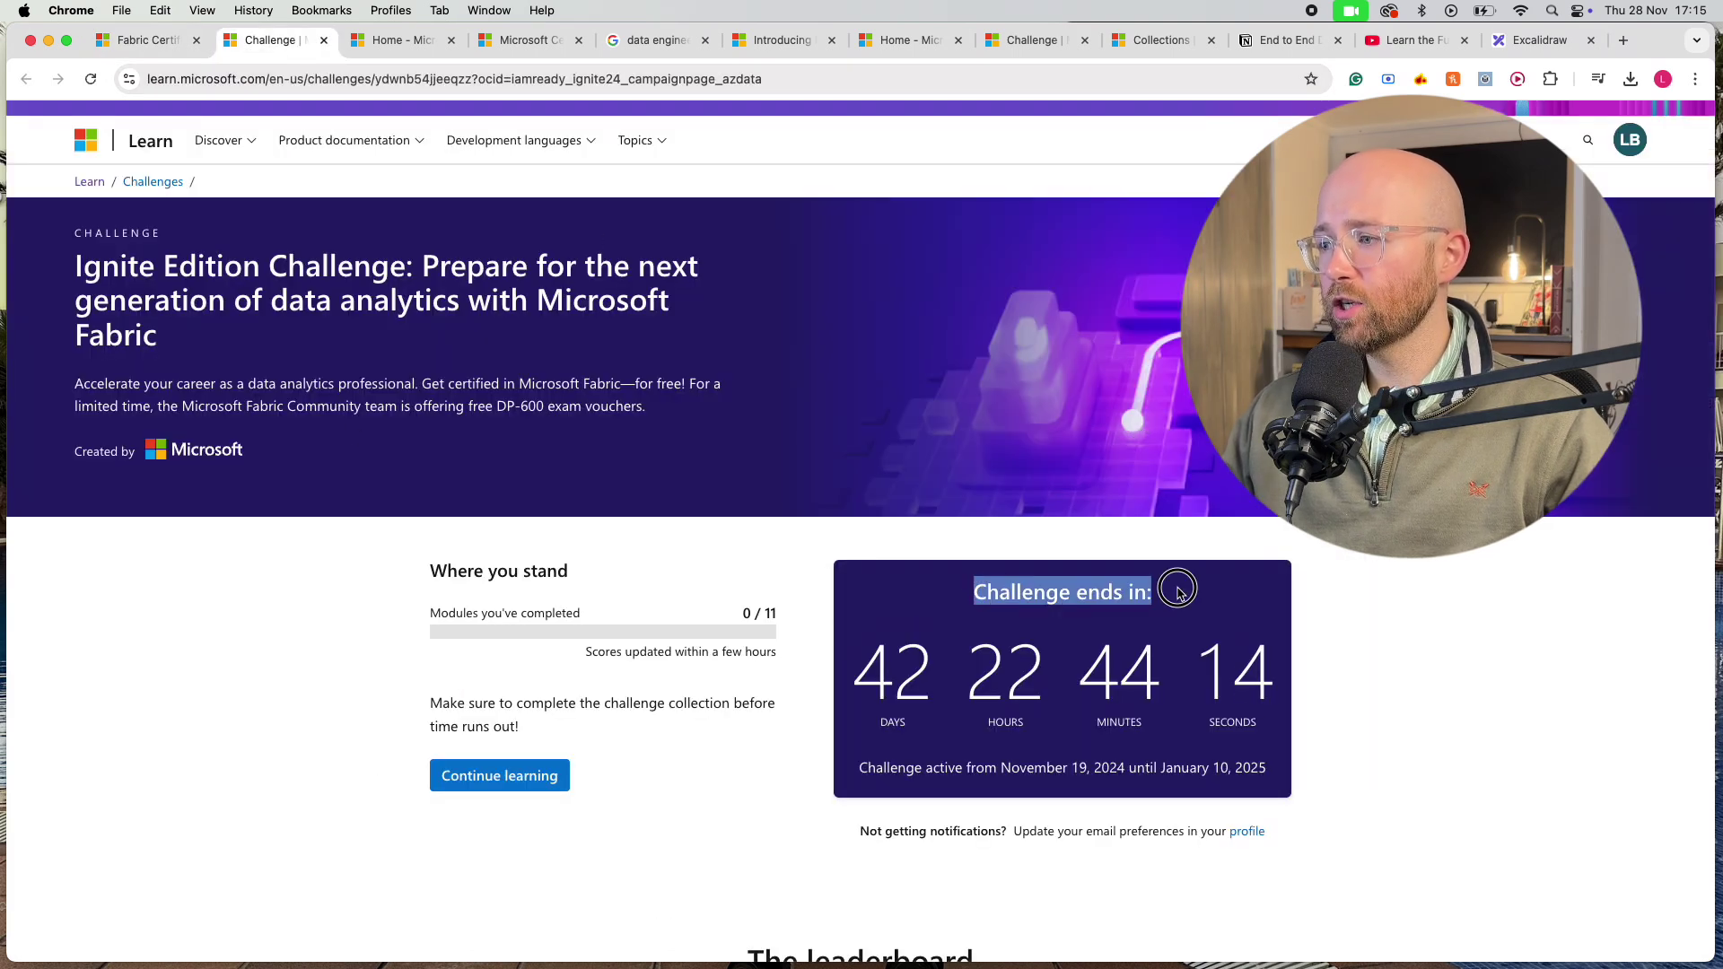
left_click(1443, 685)
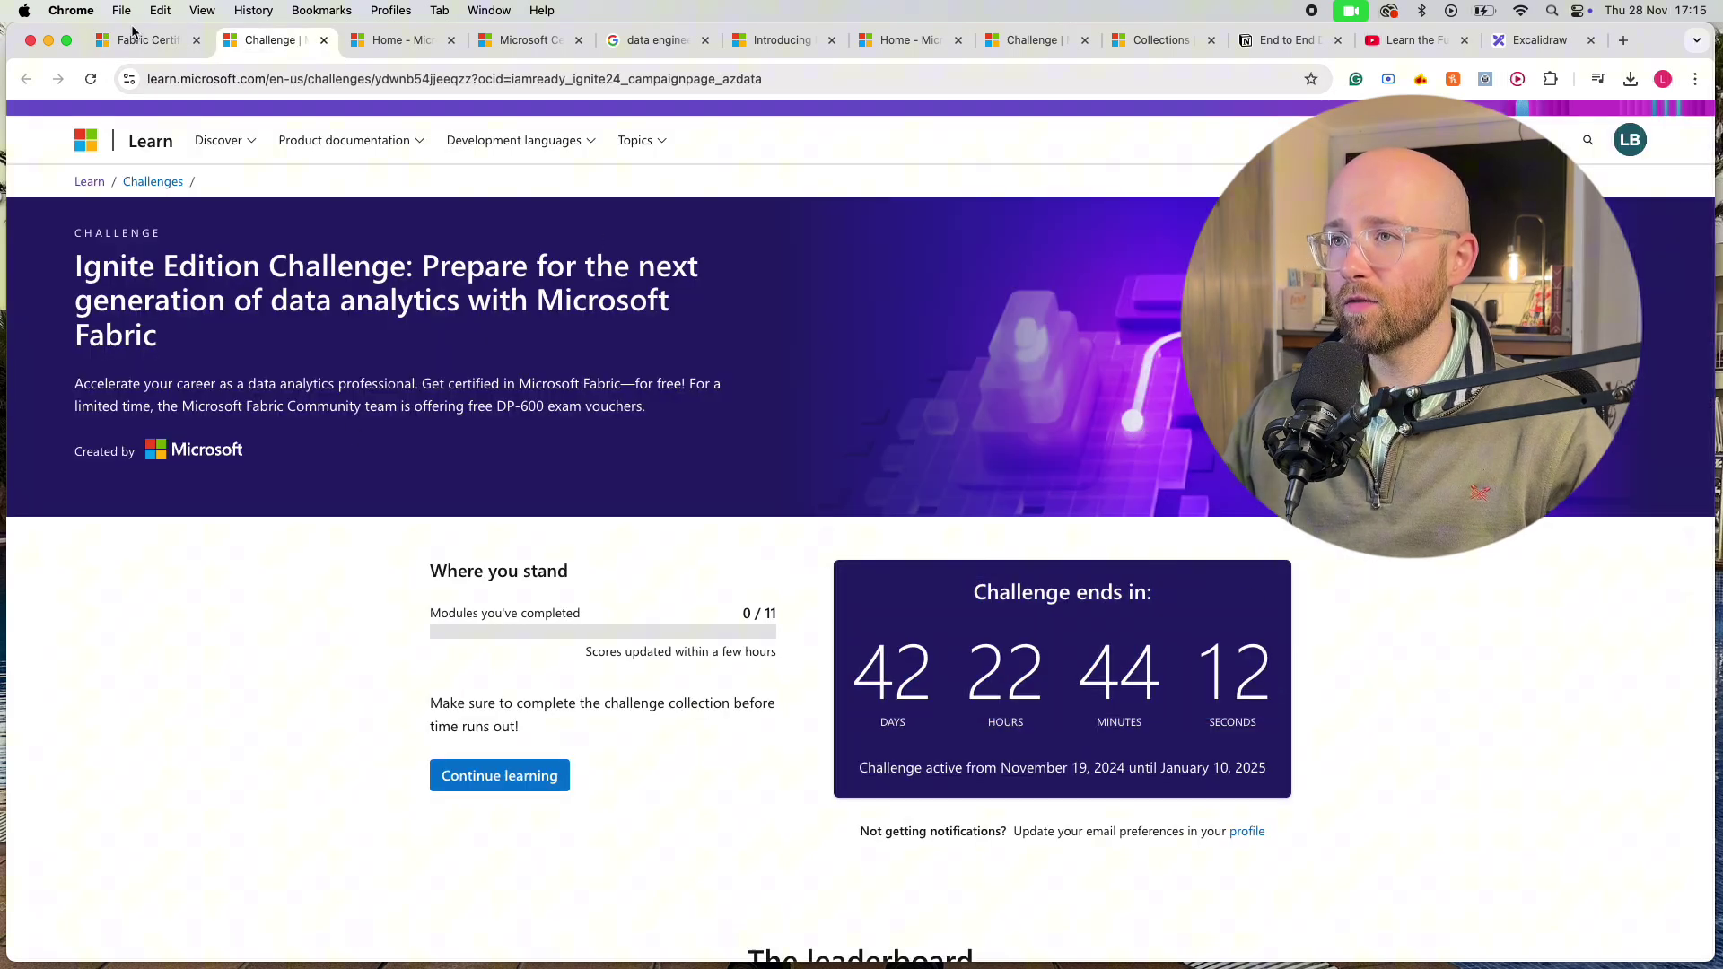
left_click(139, 40)
left_click_drag(759, 789, 370, 785)
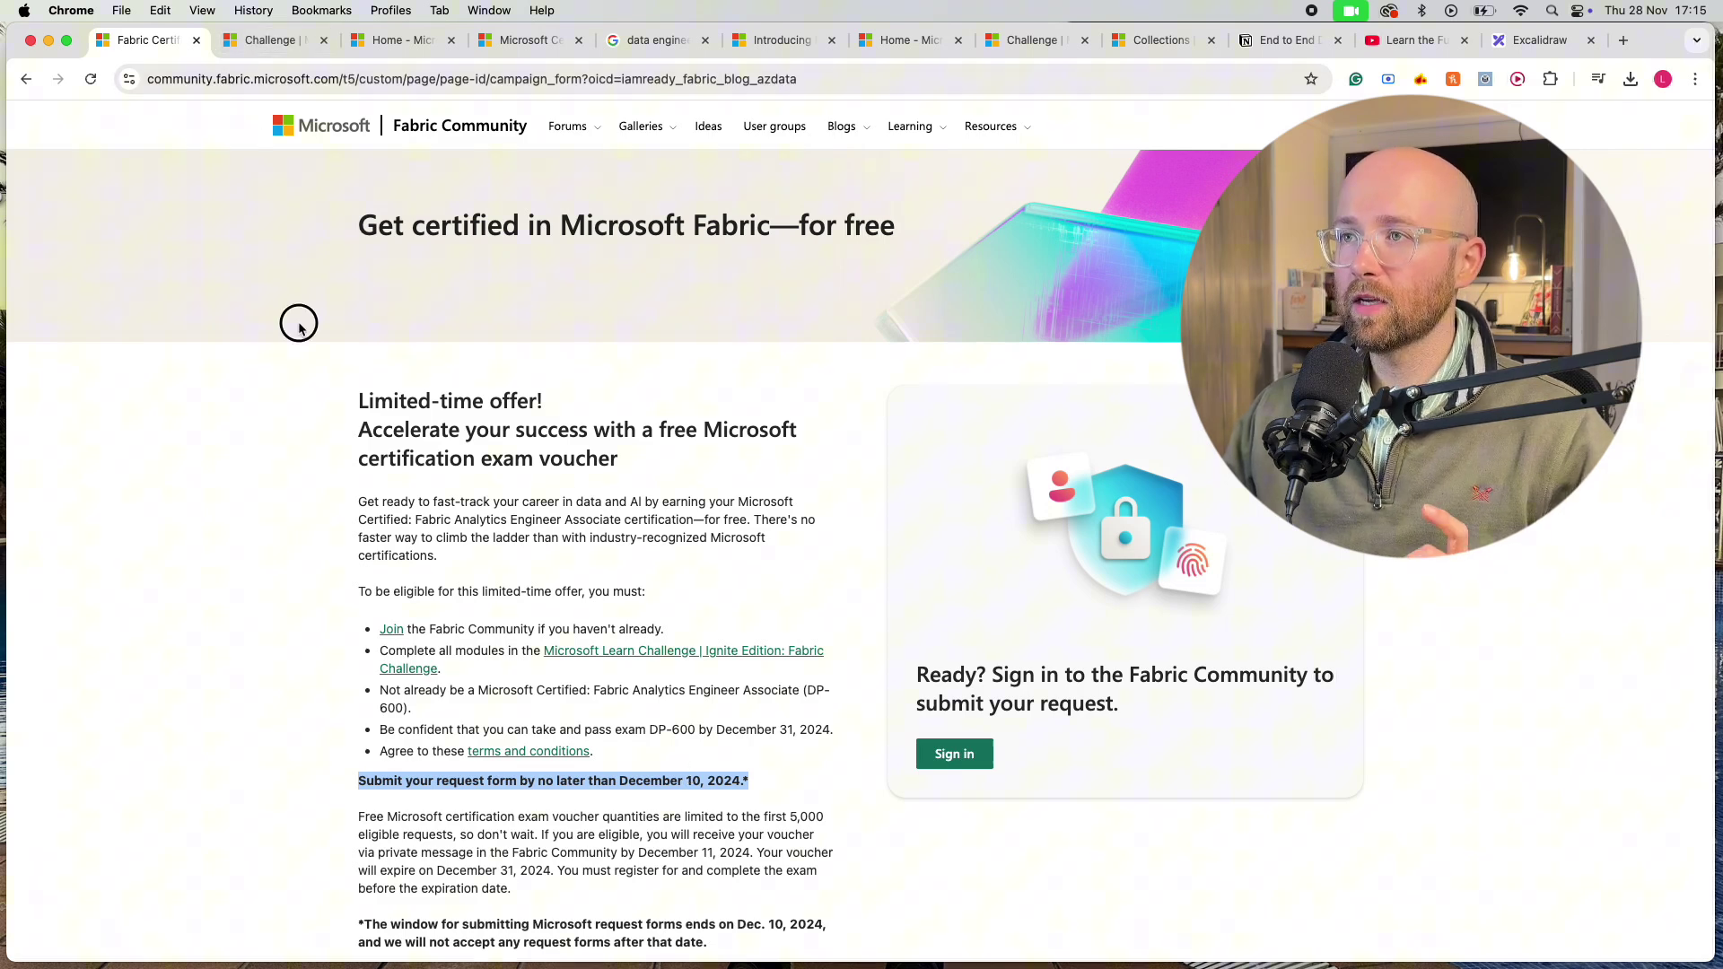
left_click(274, 39)
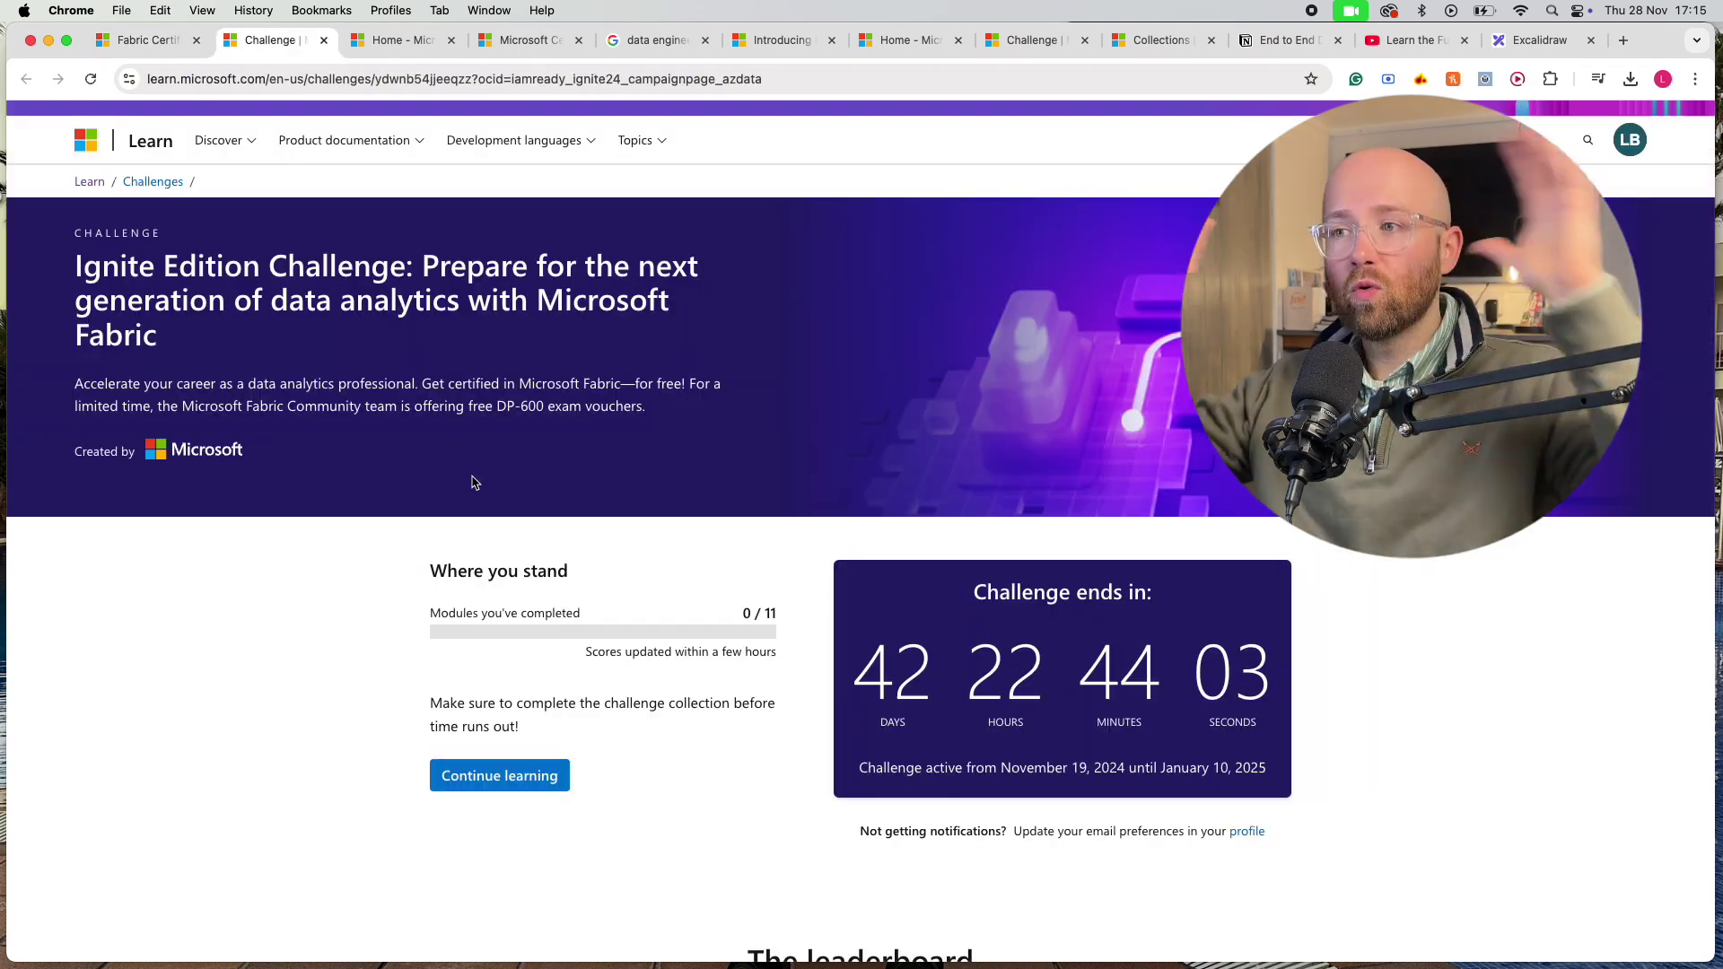
left_click(148, 40)
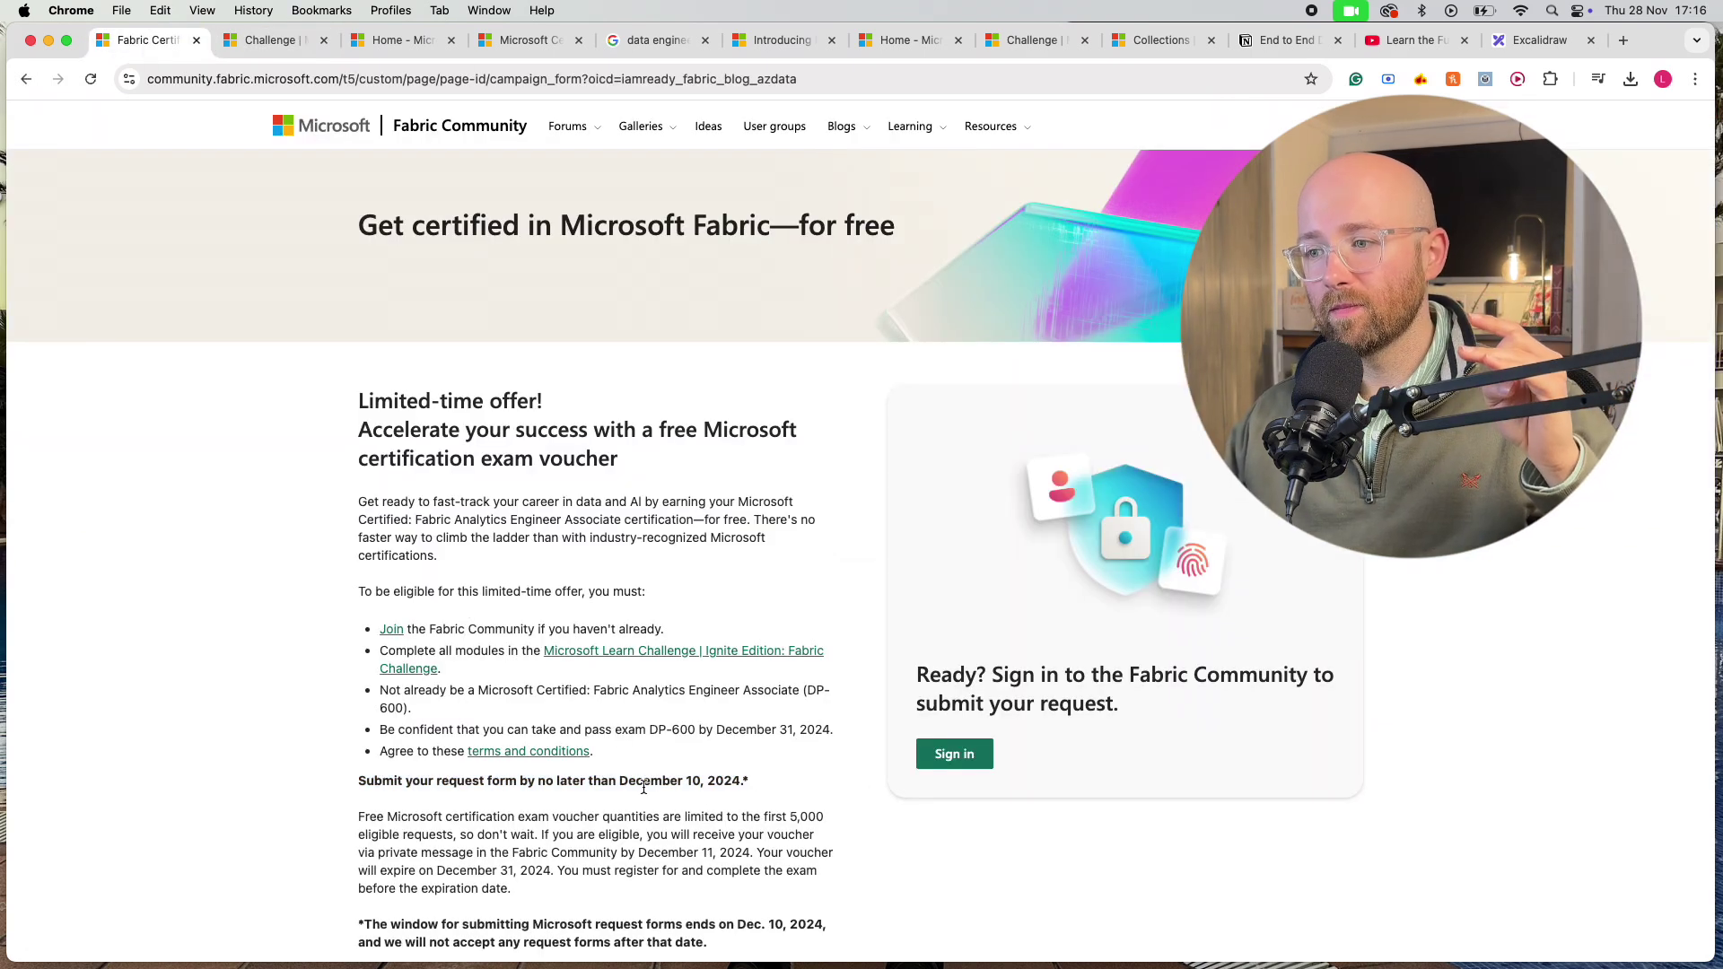
key("ctrl+Tab")
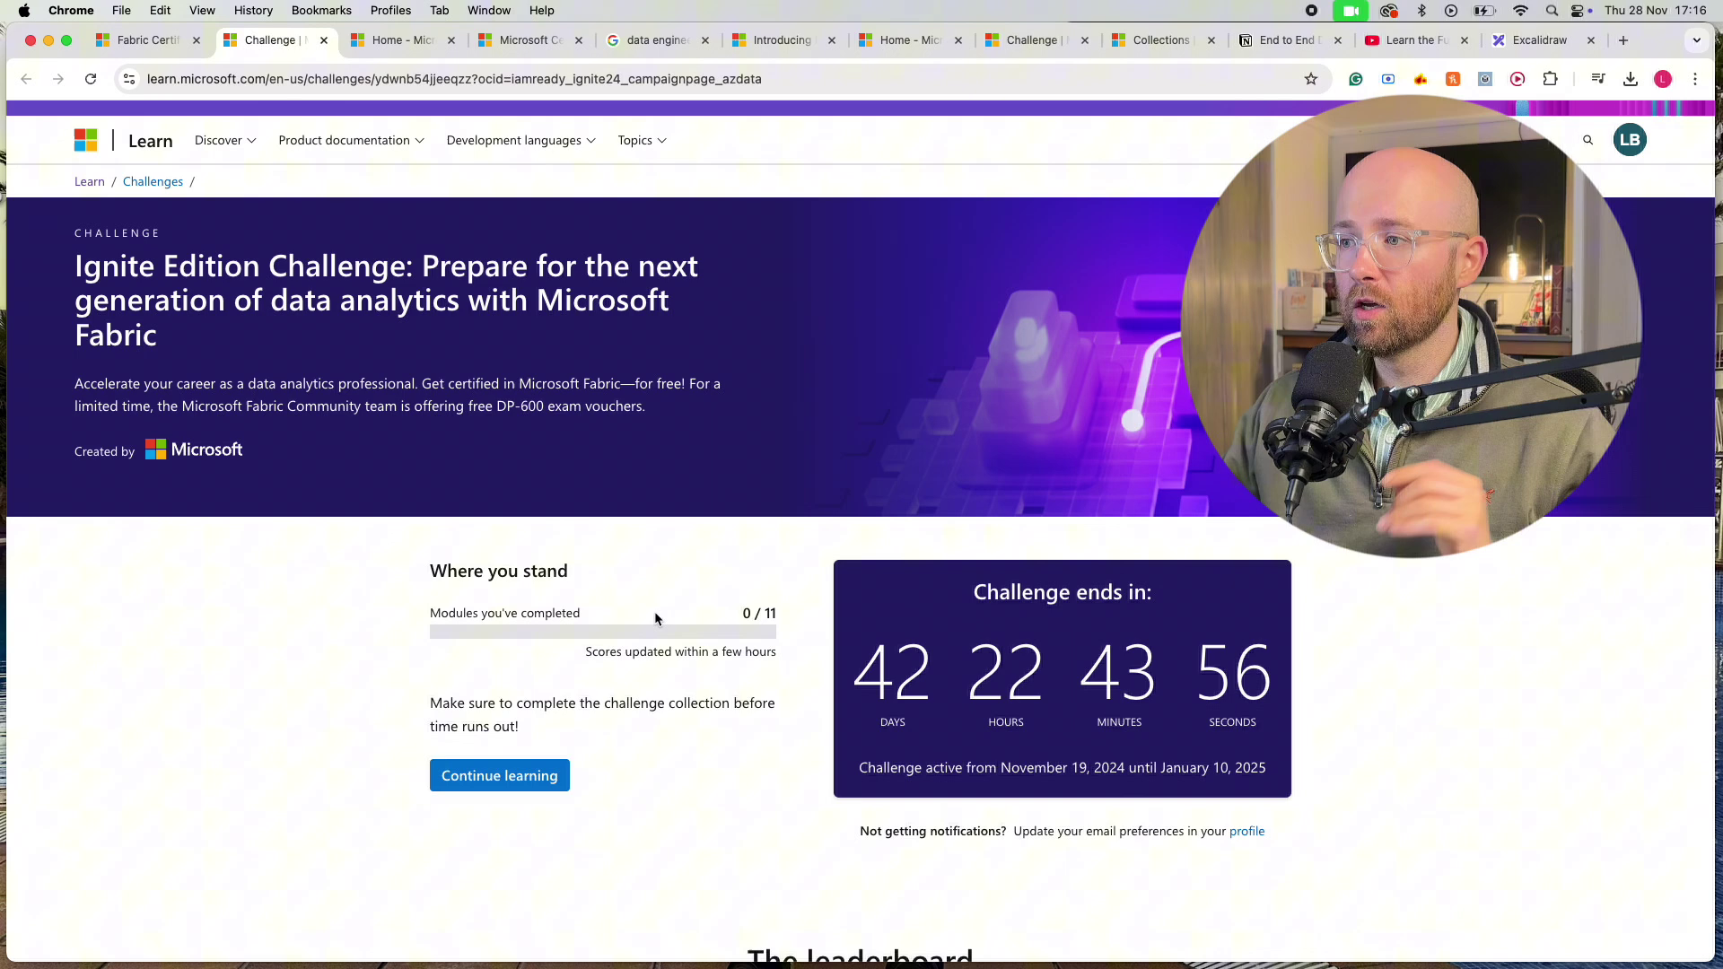
scroll(720, 695, "down", 3)
scroll(752, 680, "up", 5)
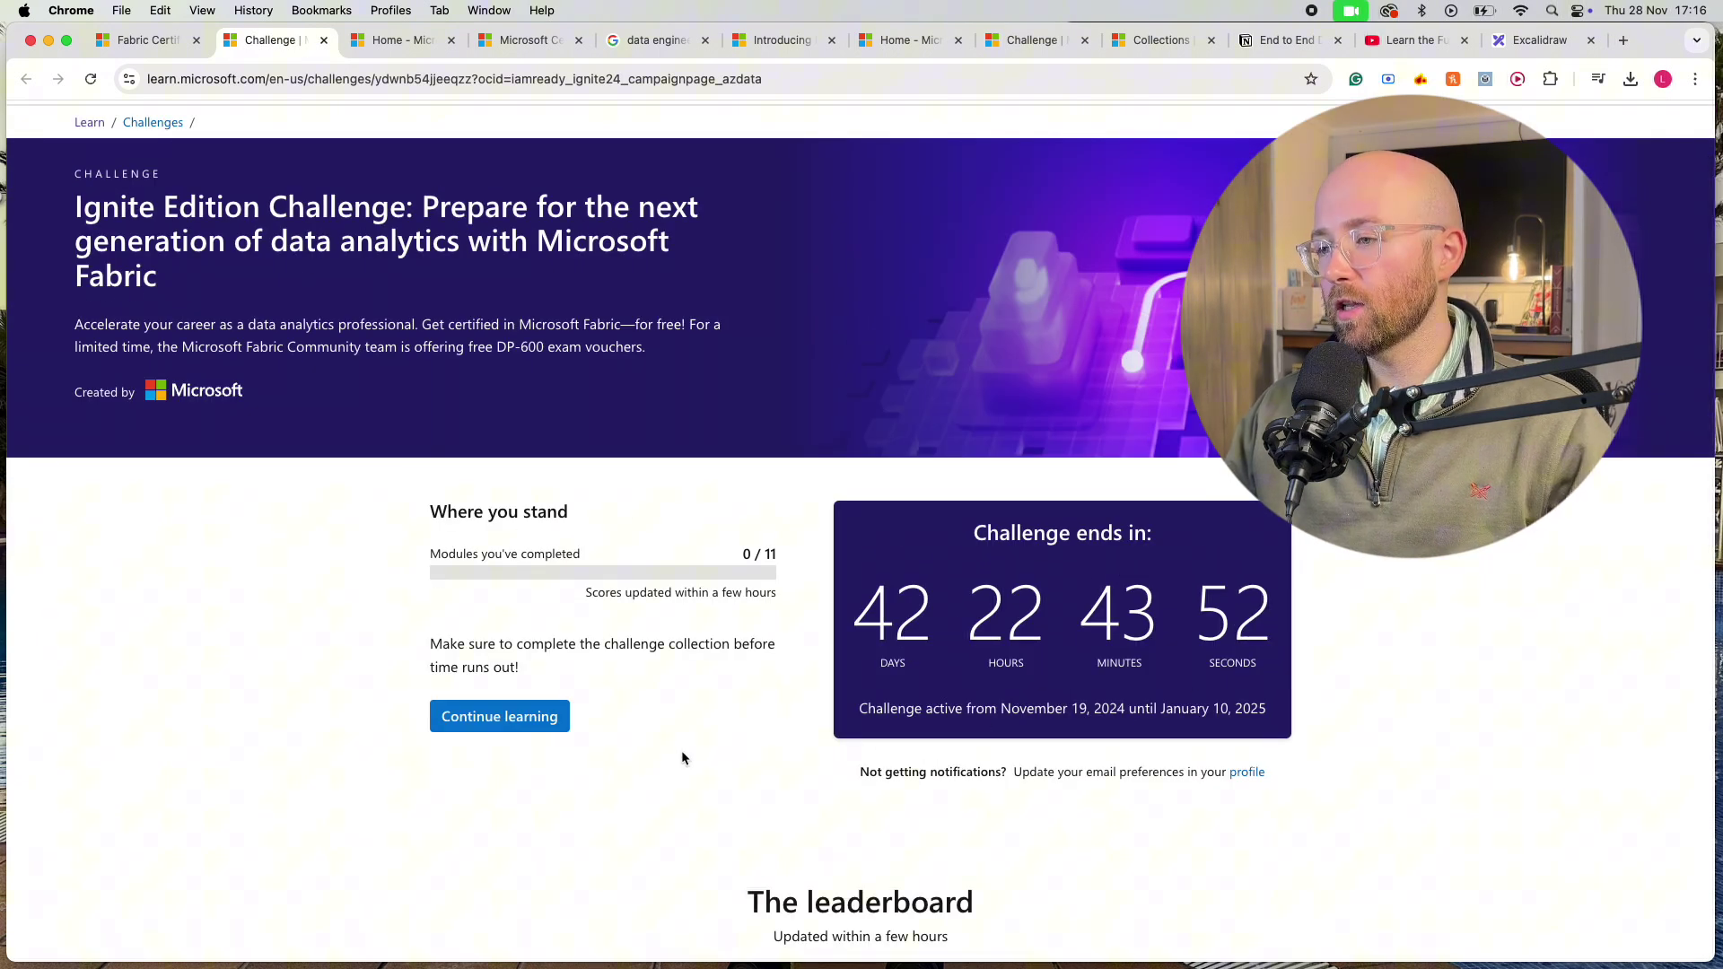
- Continue to the Ignite challenge collection and highlight its title and 11 hr 48 min duration
left_click(539, 714)
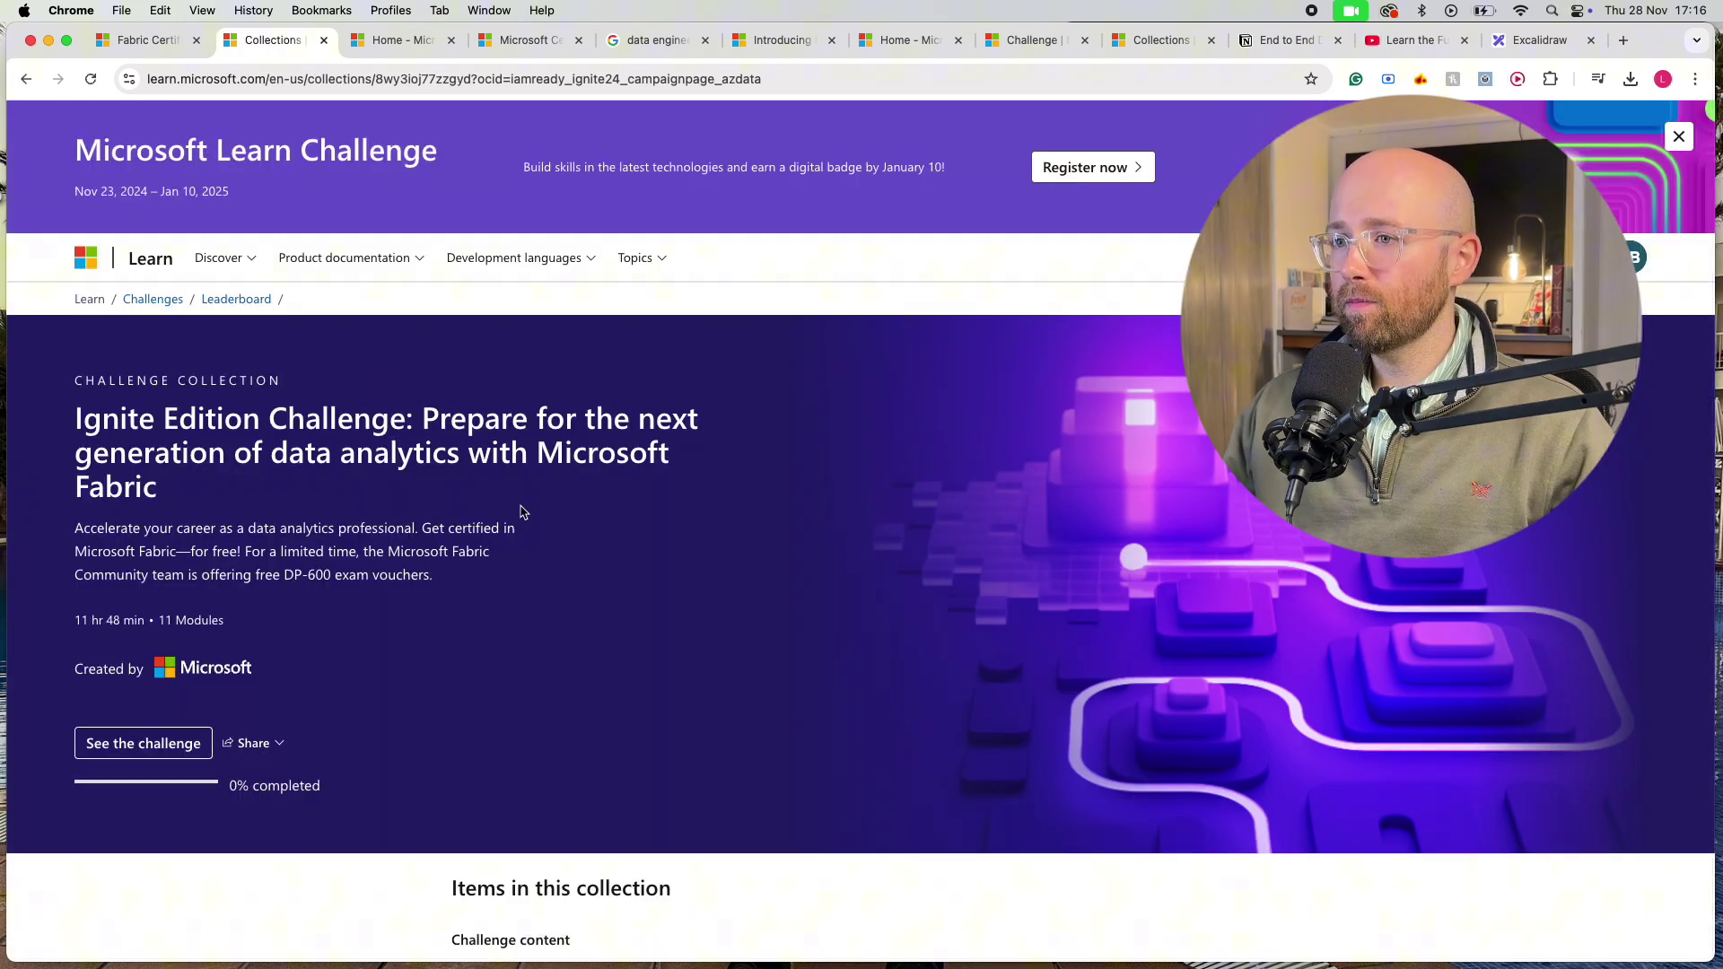
scroll(534, 511, "down", 1)
left_click_drag(76, 328, 529, 363)
left_click(485, 478)
scroll(485, 478, "down", 5)
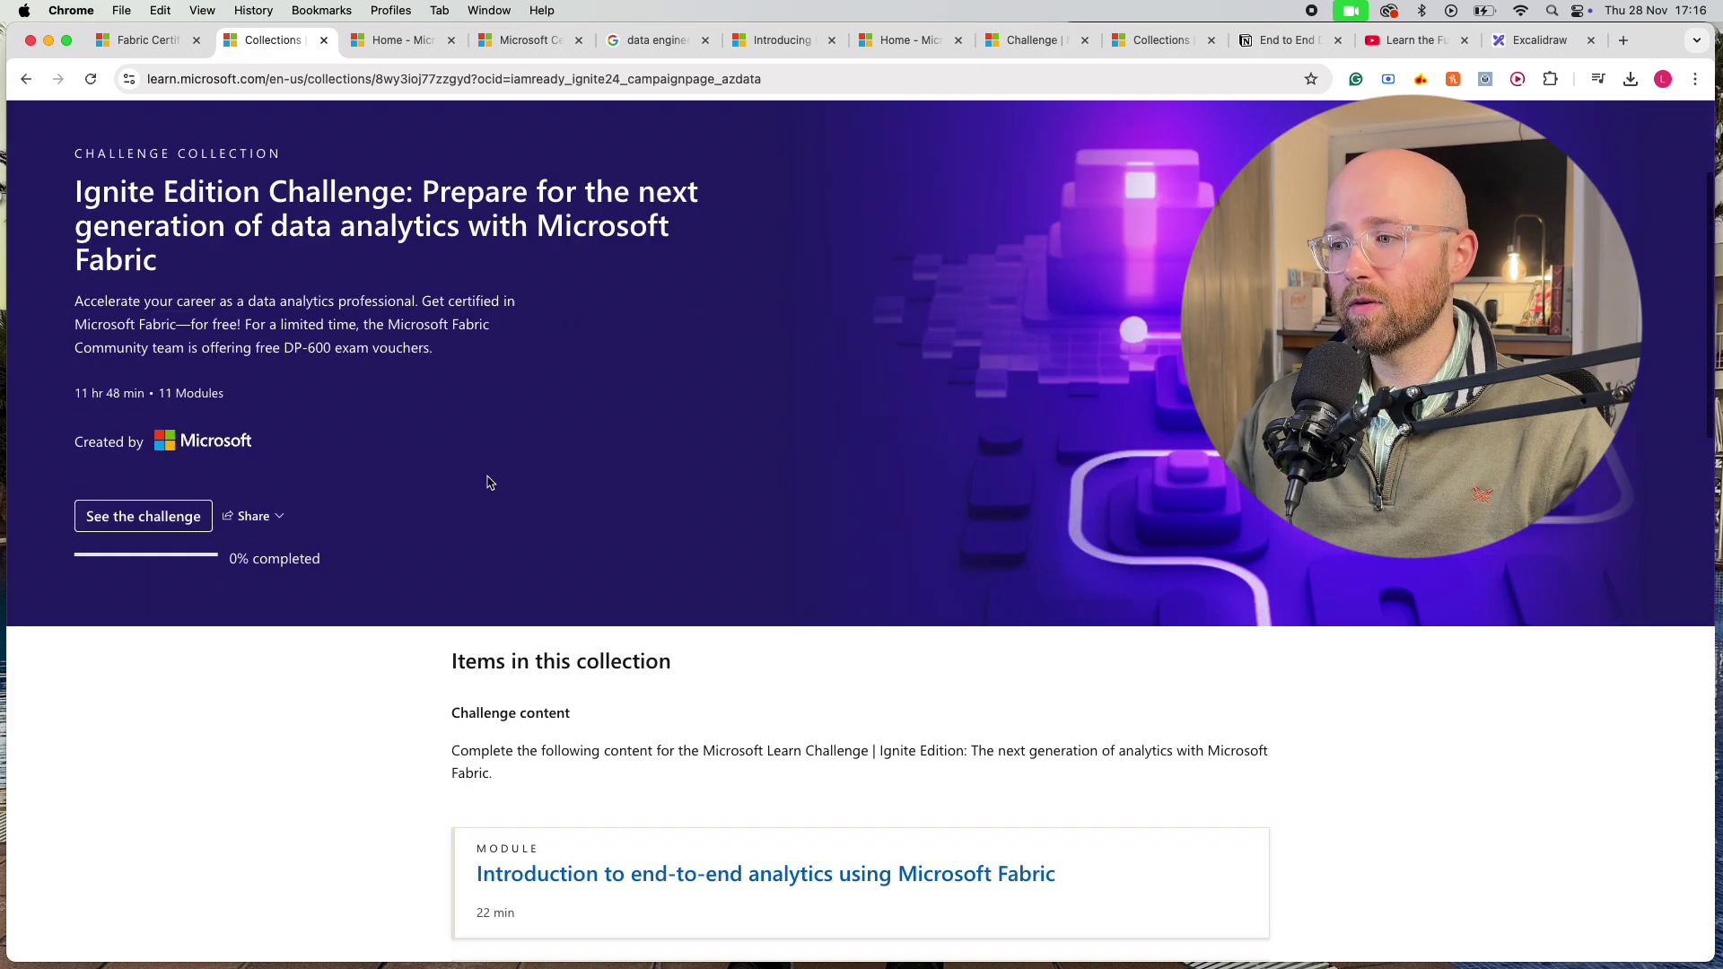
scroll(723, 606, "down", 1)
scroll(724, 606, "up", 2)
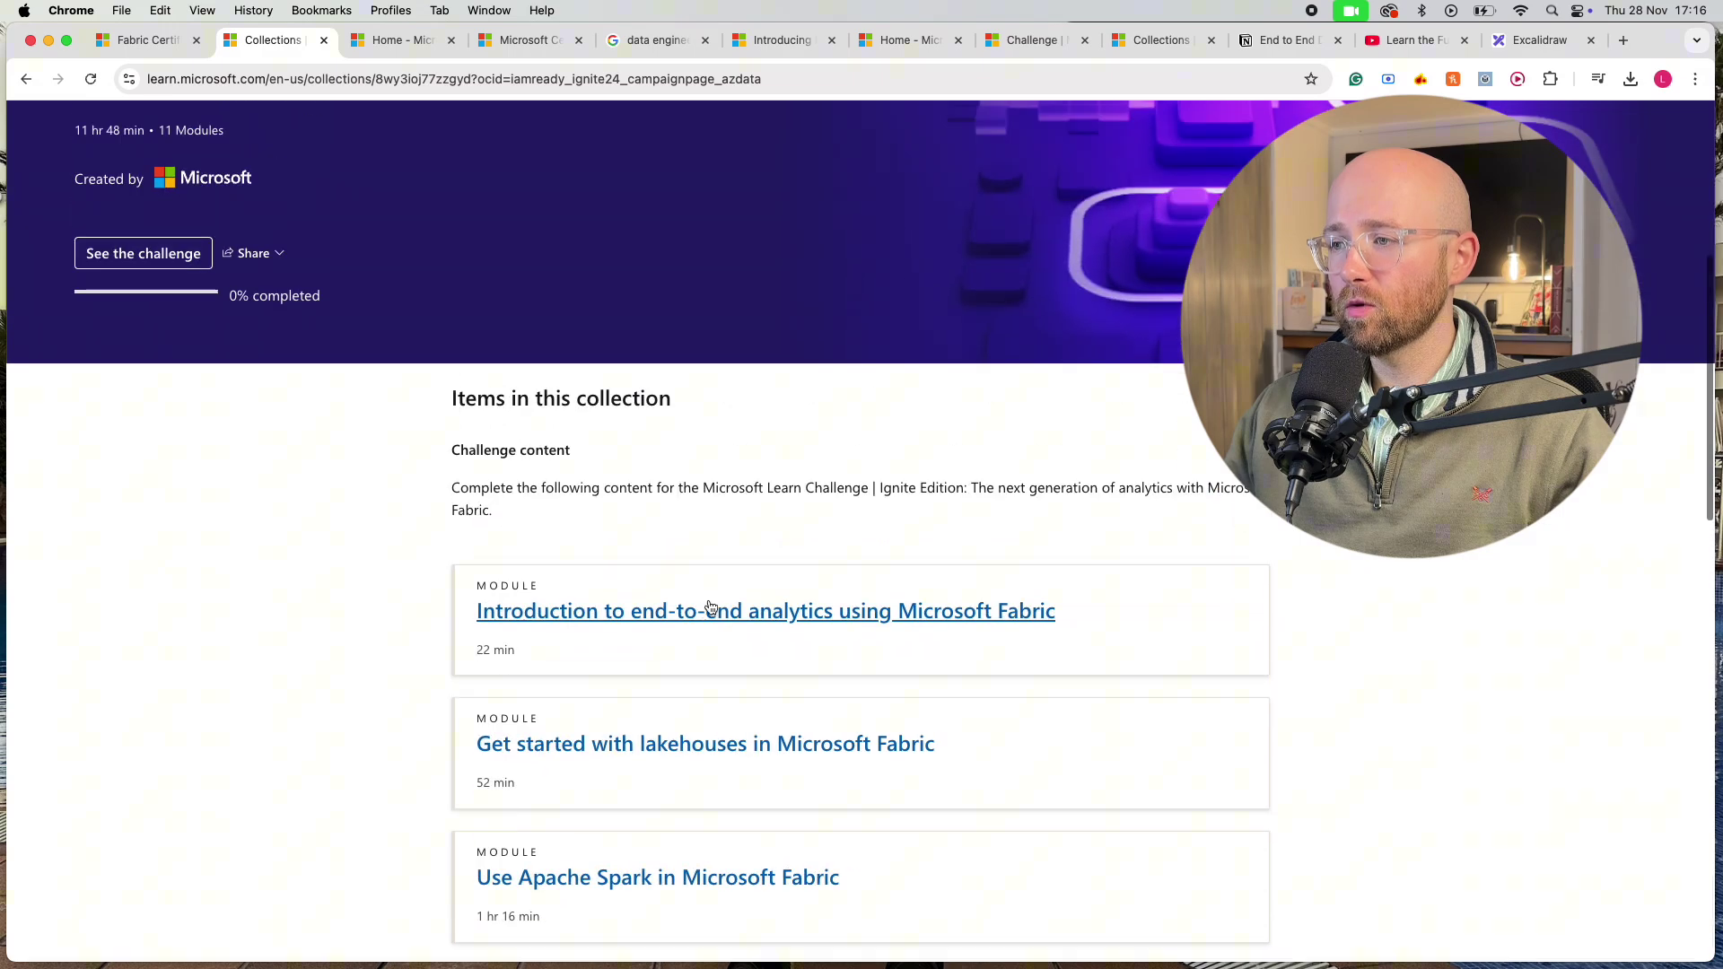
scroll(714, 606, "down", 2)
scroll(712, 609, "down", 2)
scroll(712, 606, "down", 2)
scroll(717, 598, "down", 2)
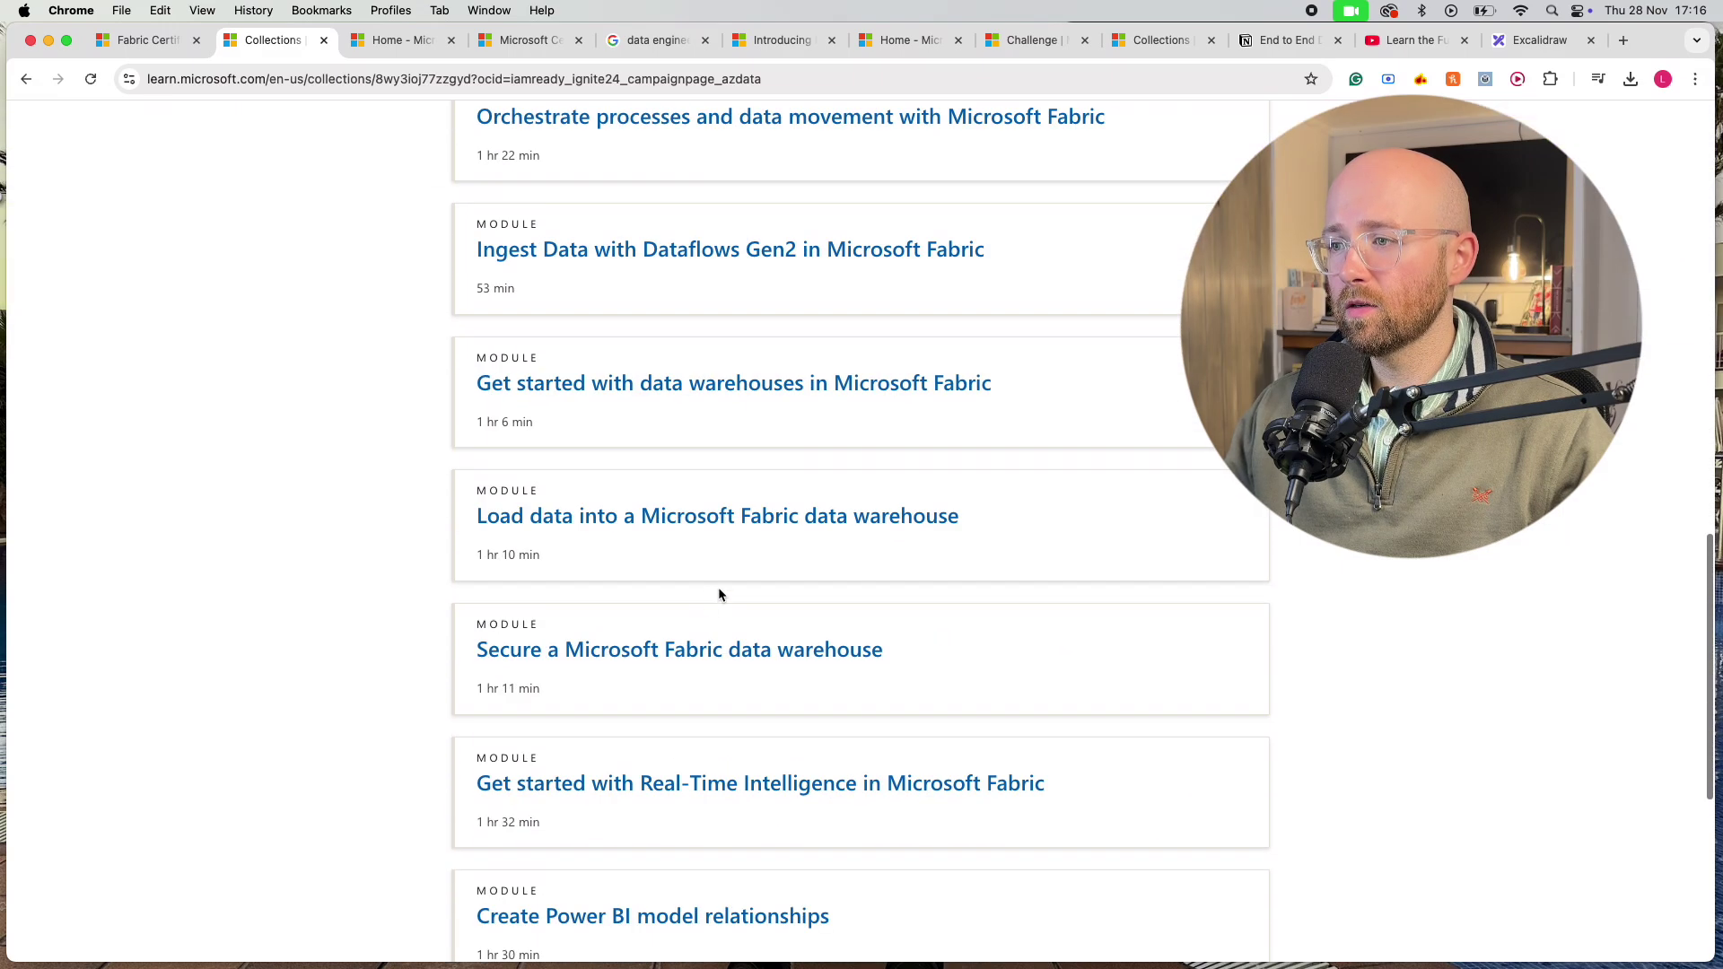
scroll(720, 584, "down", 4)
scroll(831, 677, "up", 4)
scroll(831, 676, "up", 15)
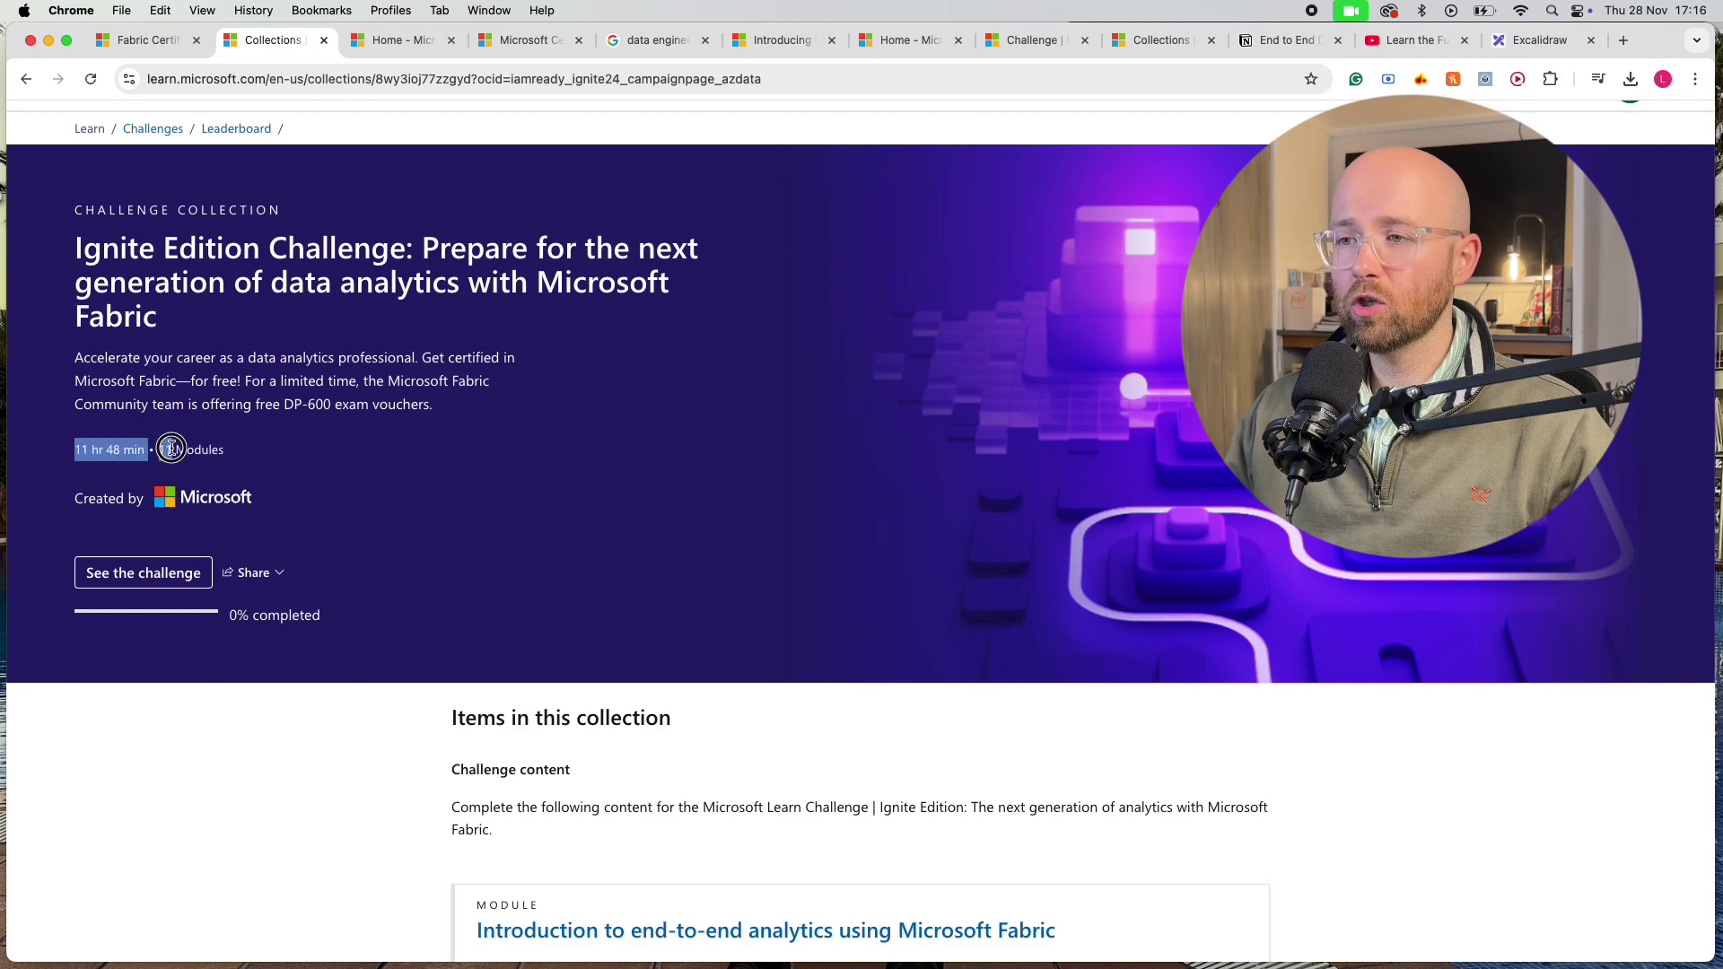
left_click_drag(78, 450, 230, 451)
left_click(293, 466)
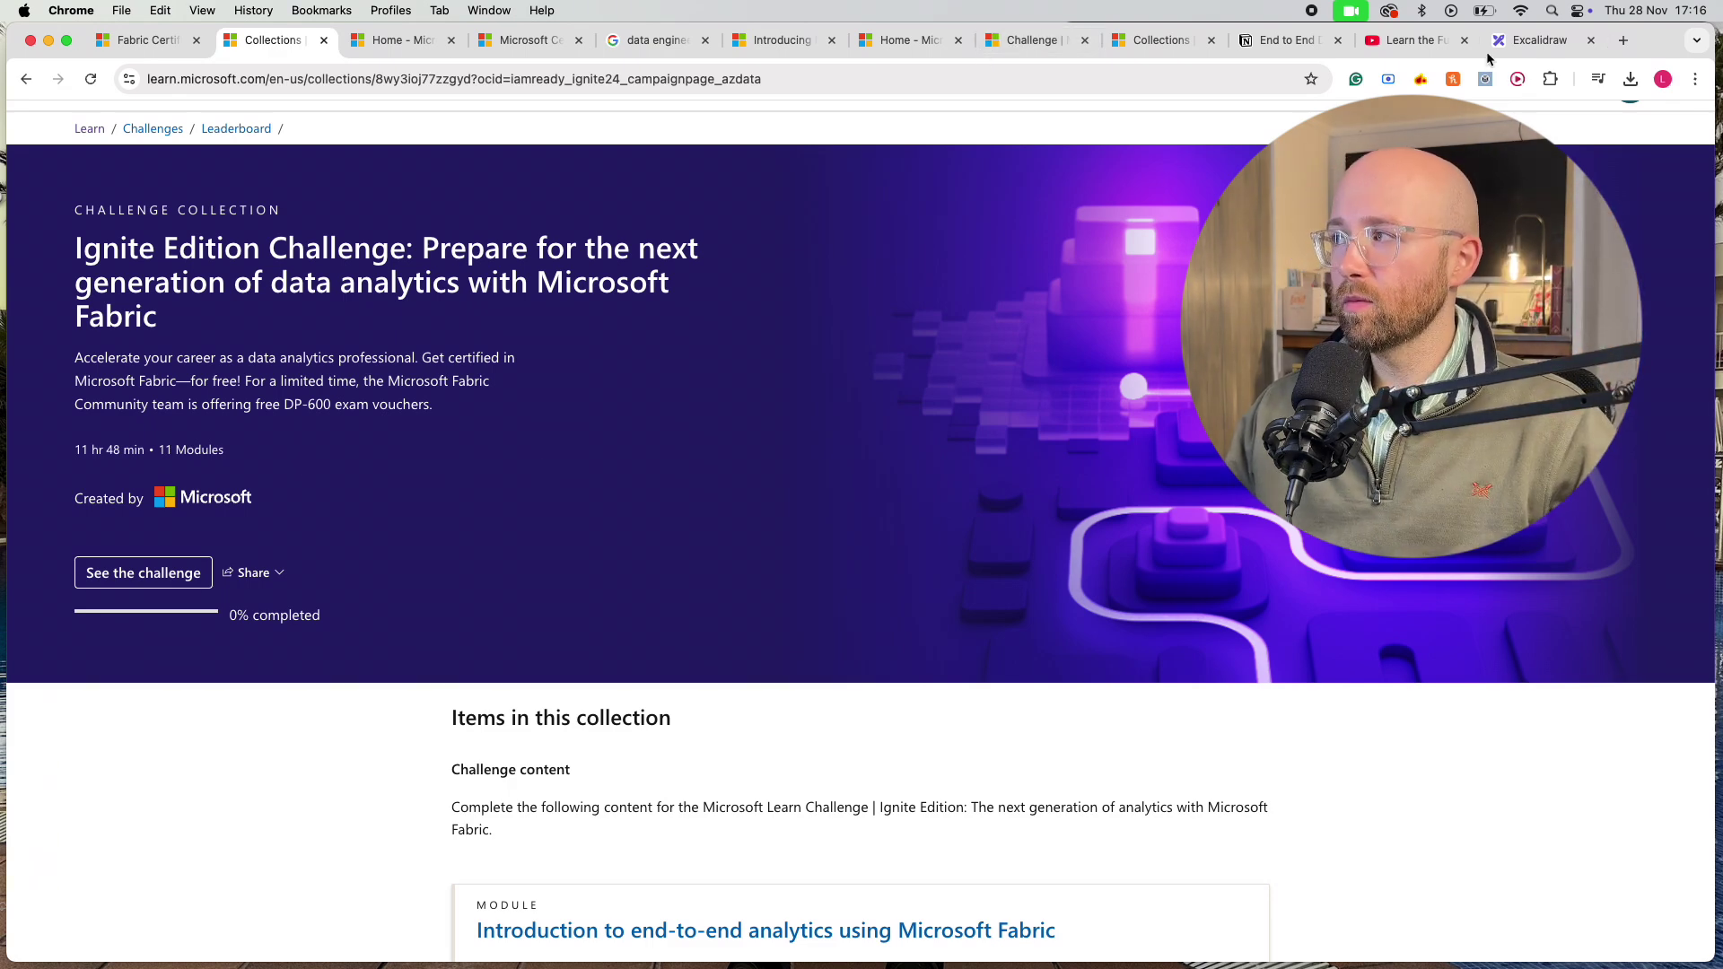
- Check the voucher page, then highlight the End to End Data Project with Microsoft Fabric title
left_click(164, 46)
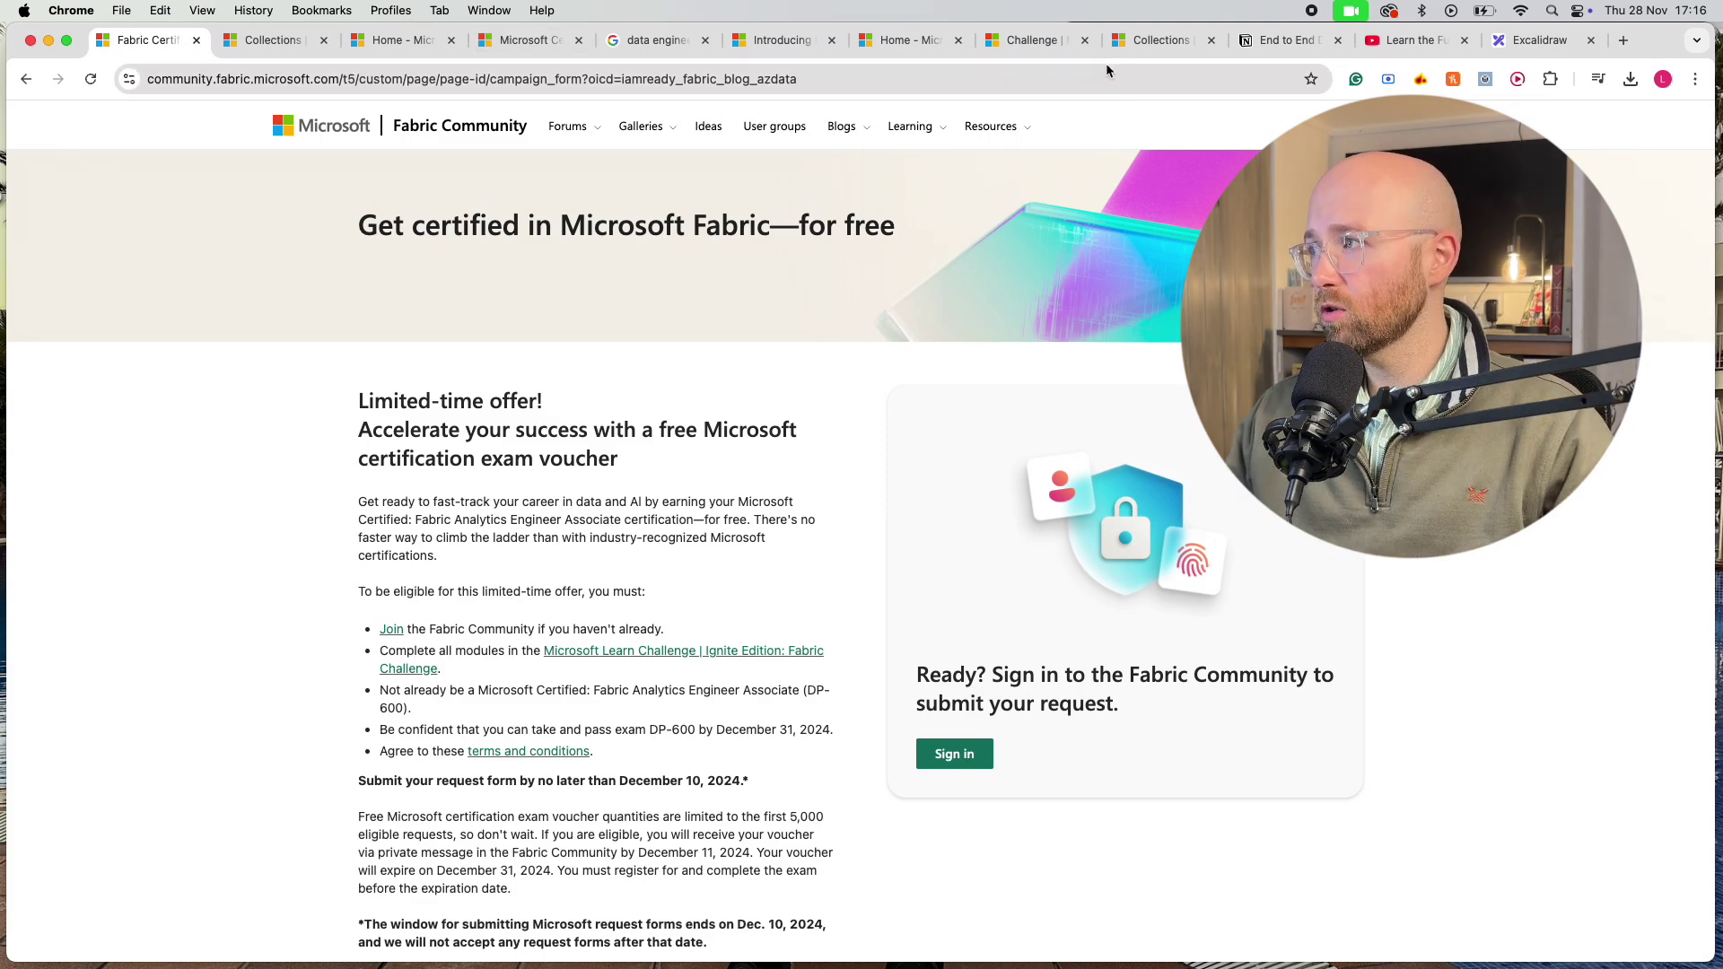
left_click(1262, 44)
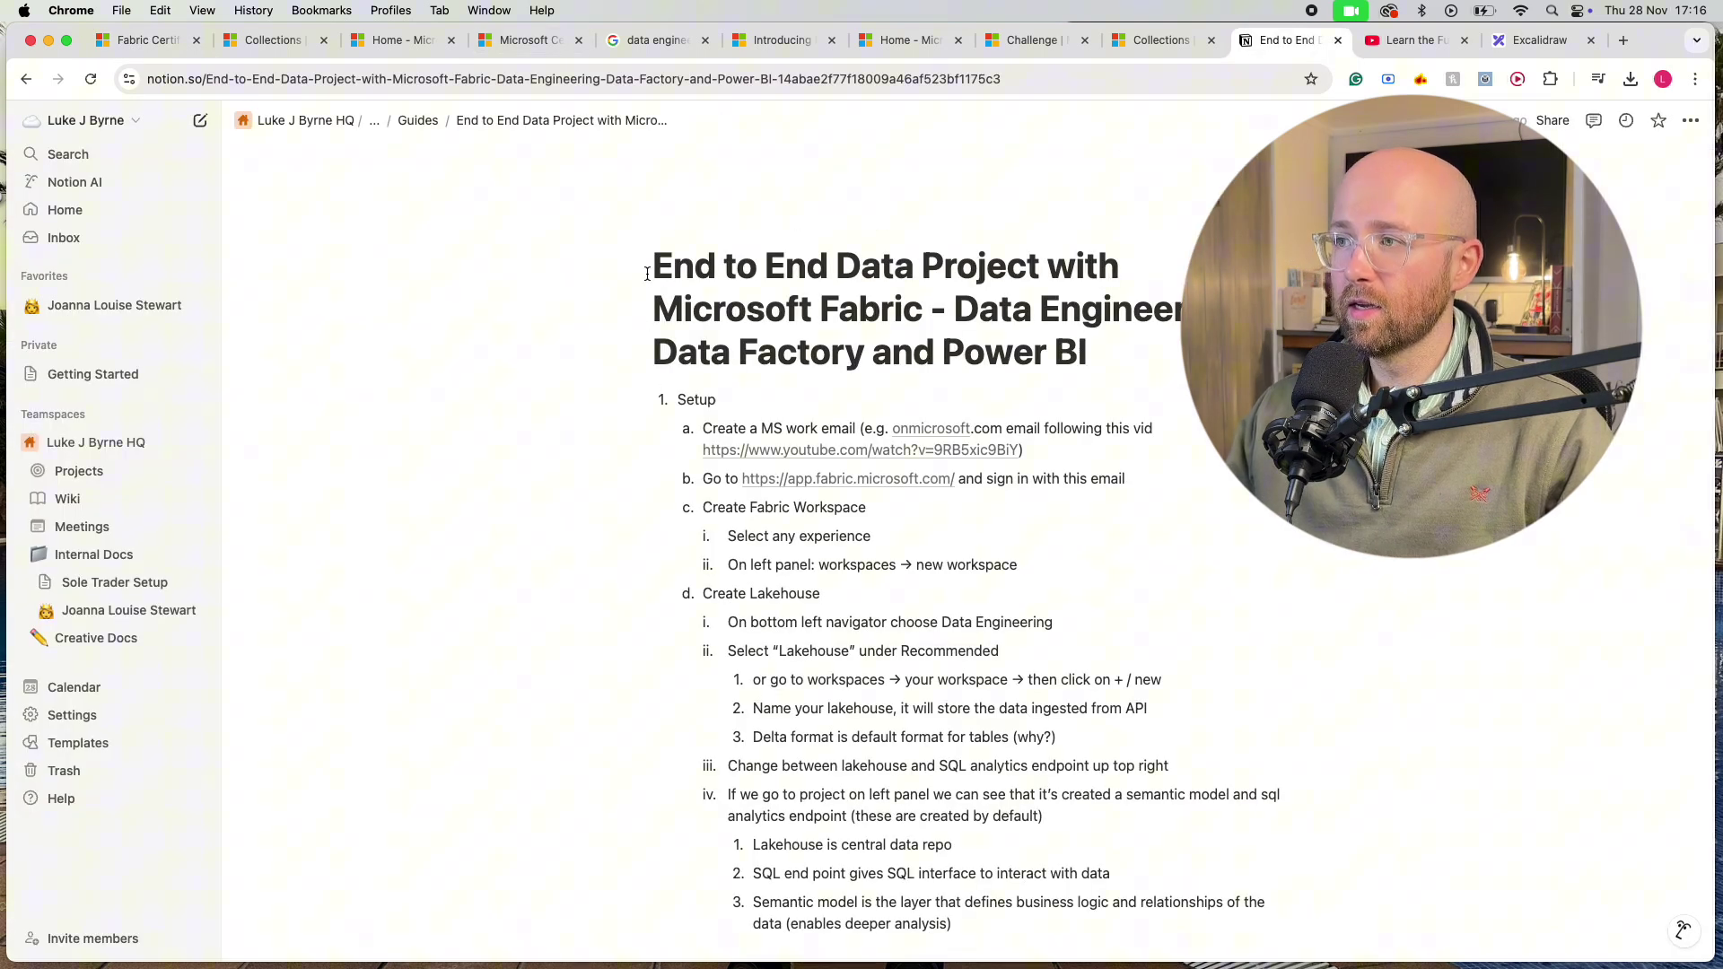
mouse_move(648, 274)
left_mouse_down()
mouse_move(992, 300)
mouse_move(1072, 339)
left_mouse_up()
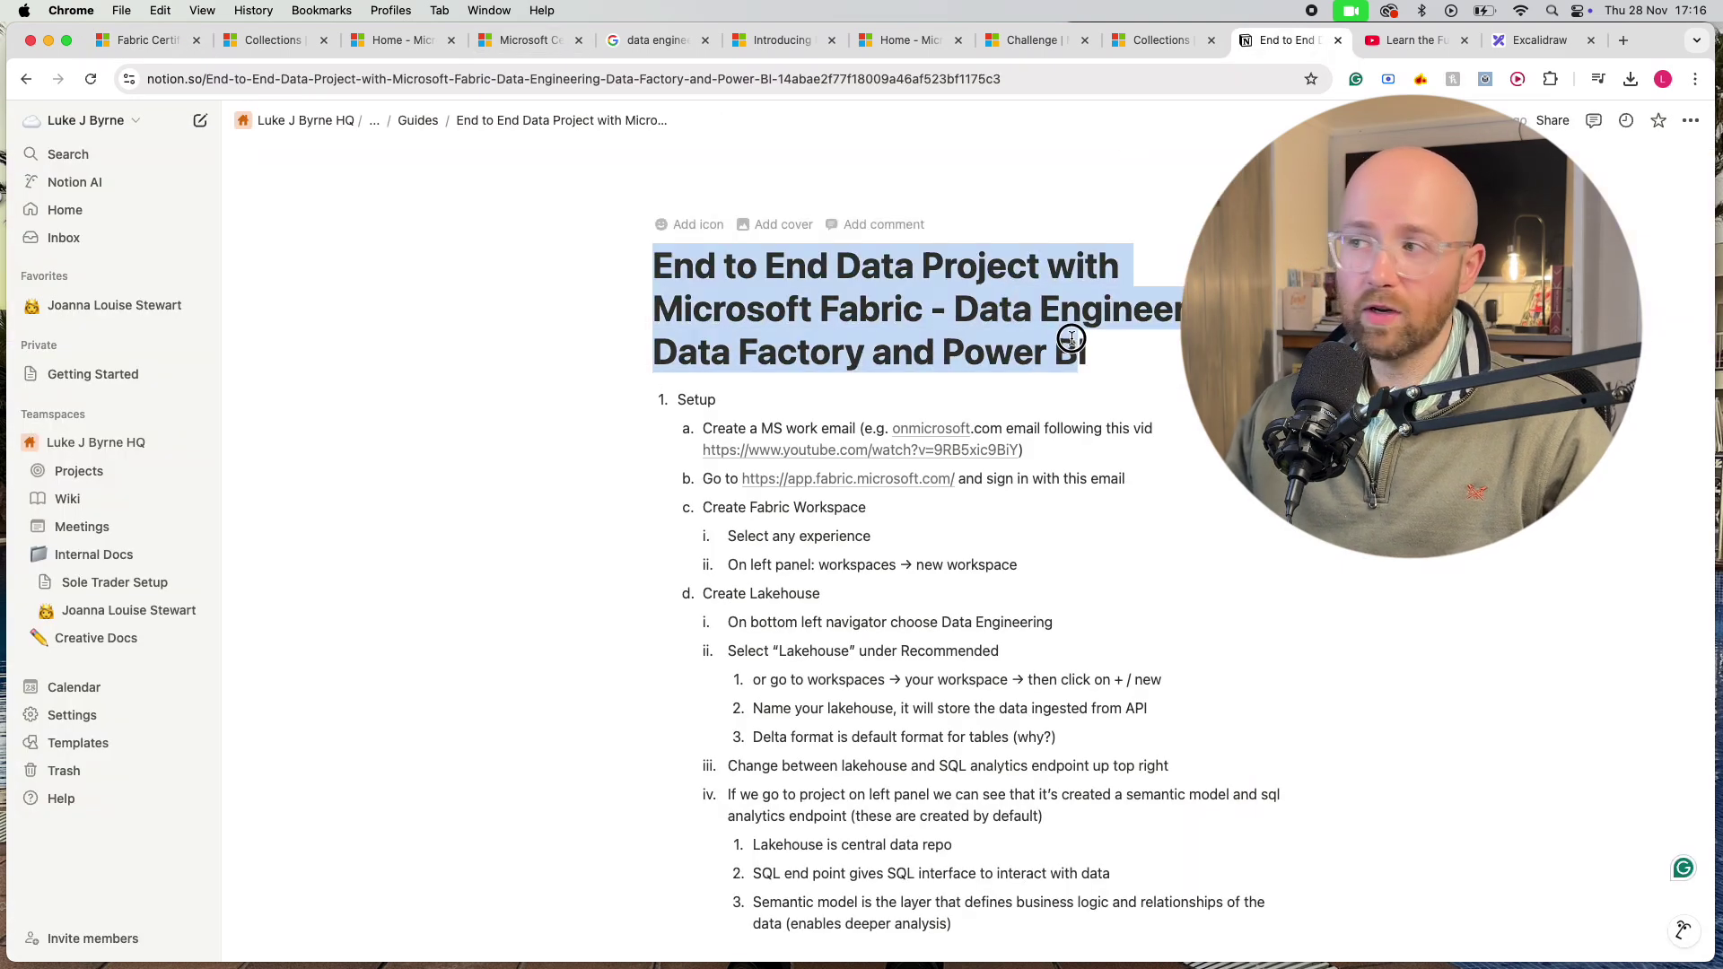
left_click(1085, 426)
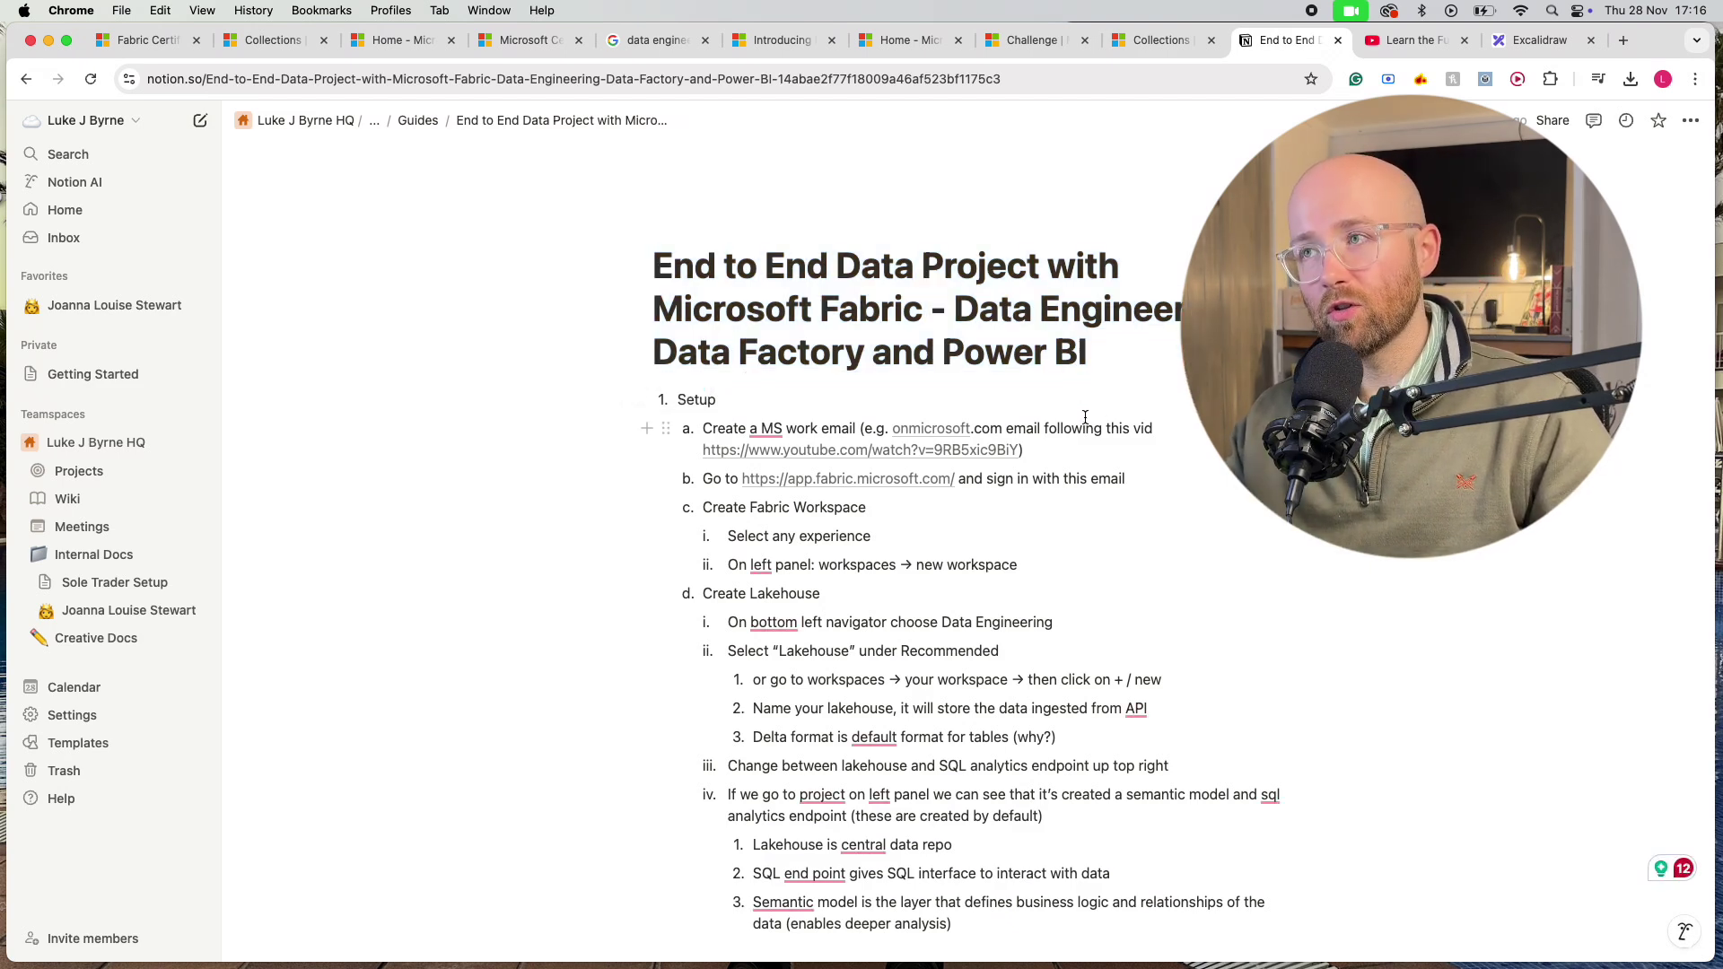
- Drag the lower Azure comparison image up, enlarge it, and position it over the upper diagram
left_click(1539, 39)
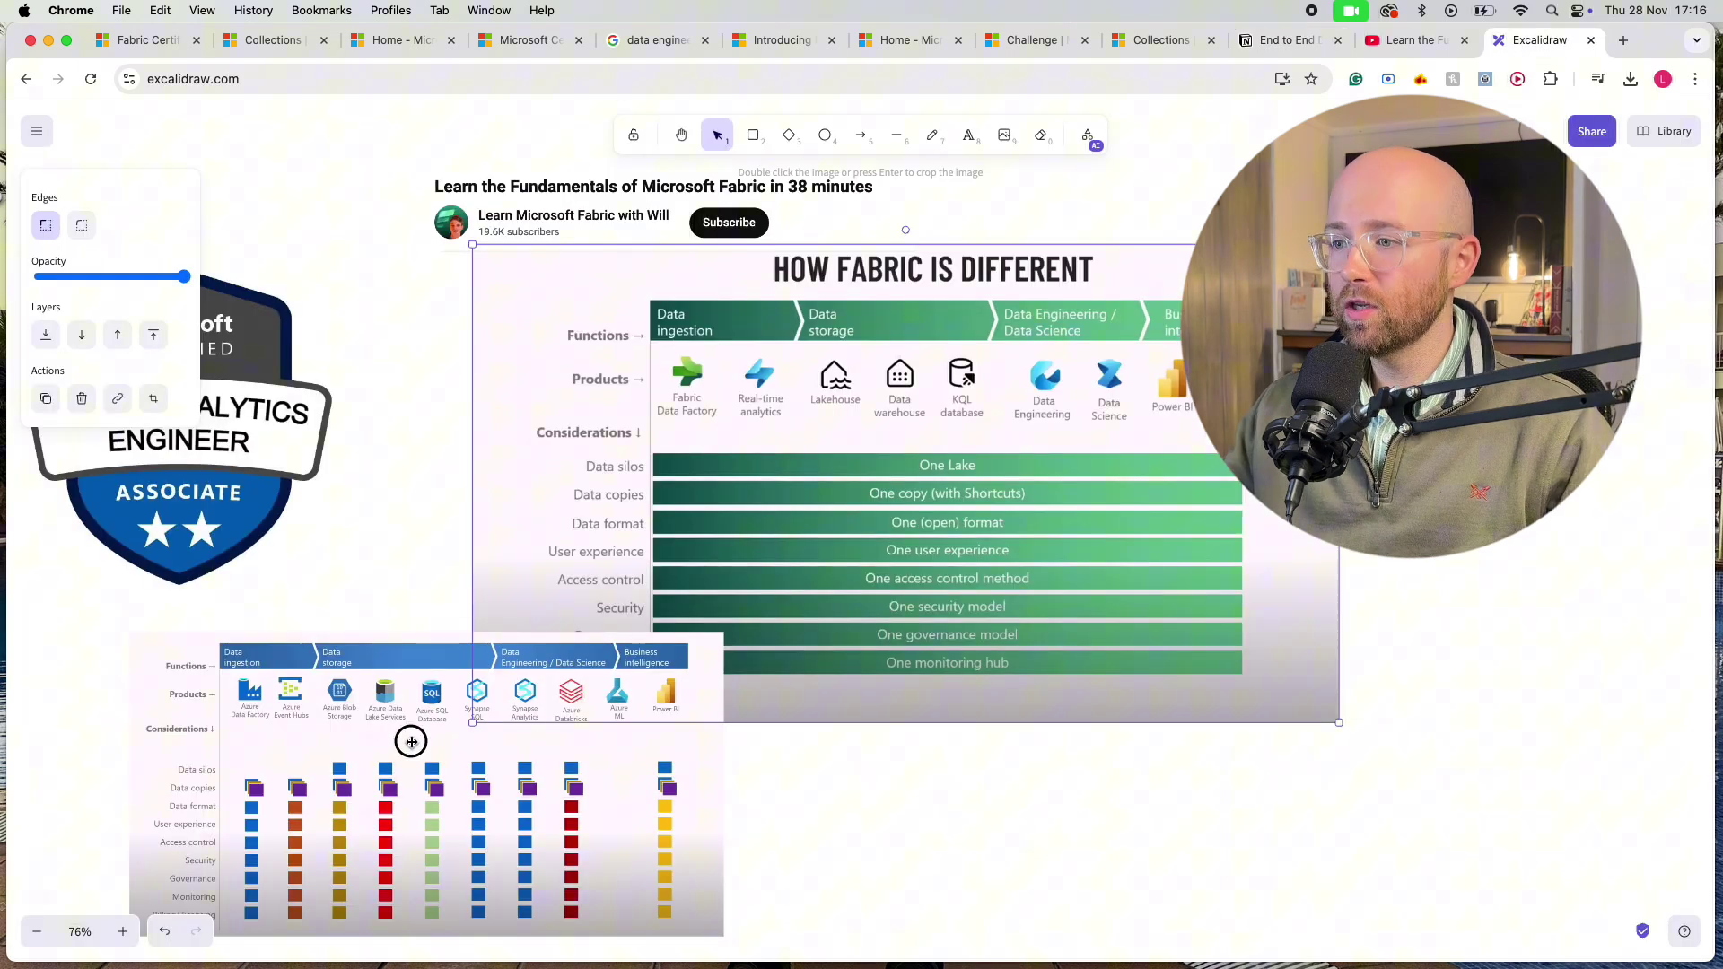
left_click_drag(411, 741, 694, 565)
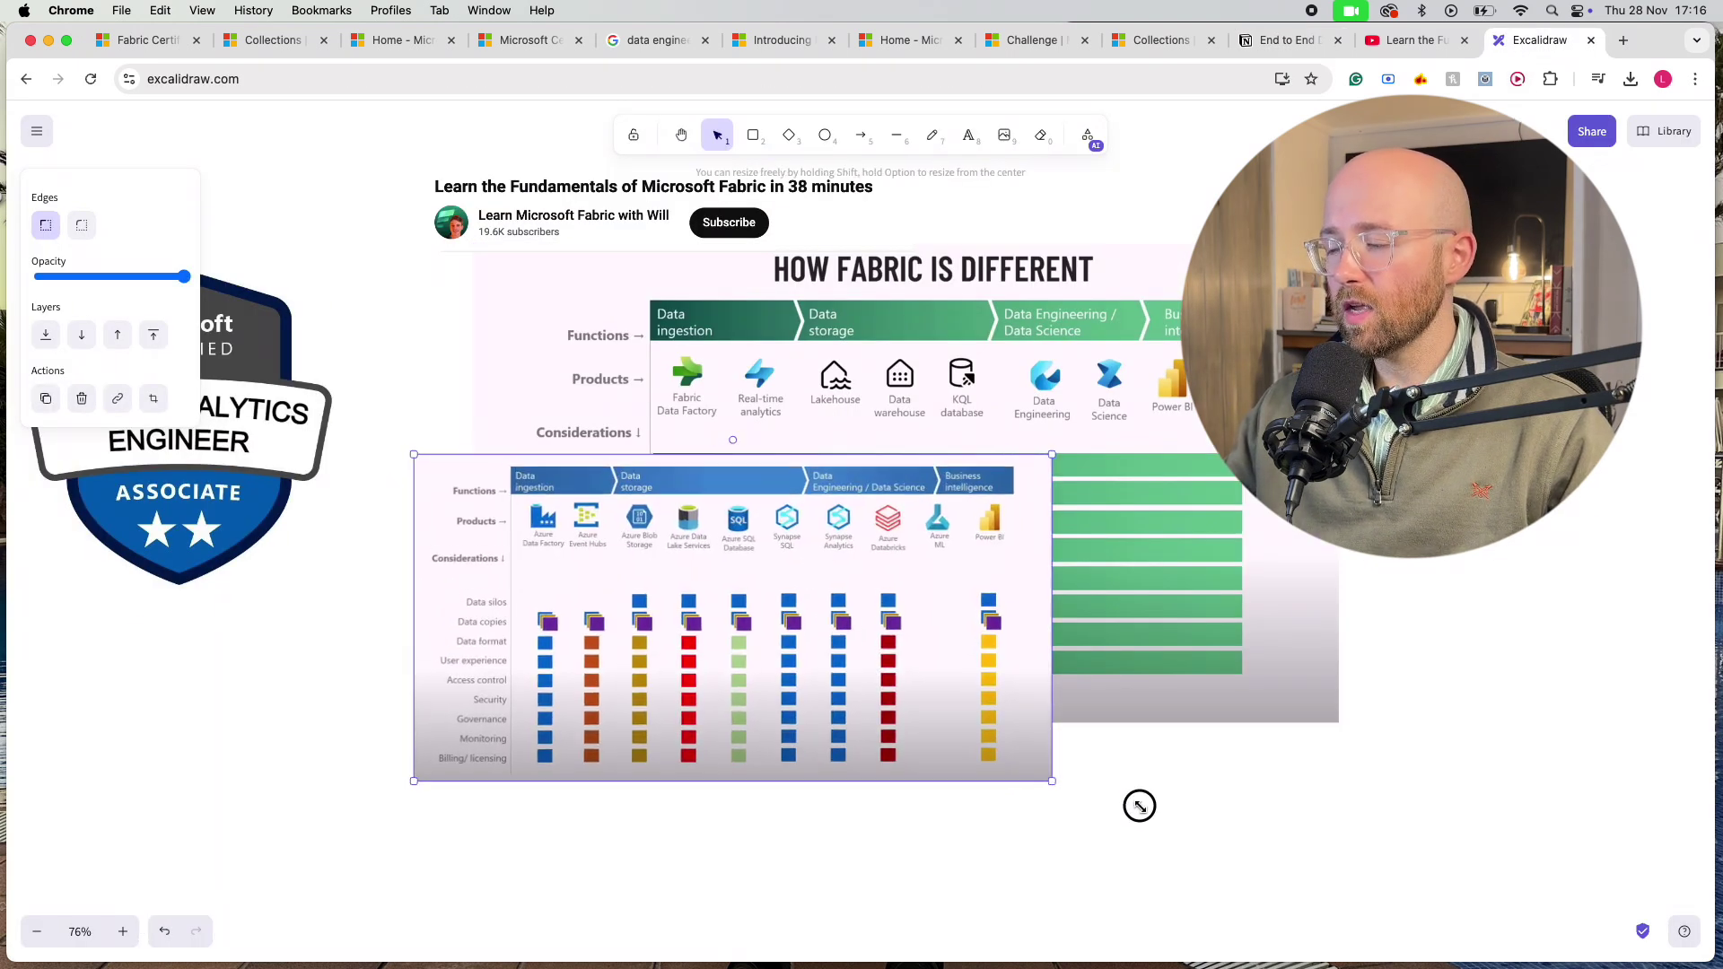
left_click_drag(1008, 758, 1328, 930)
left_click_drag(995, 618, 931, 590)
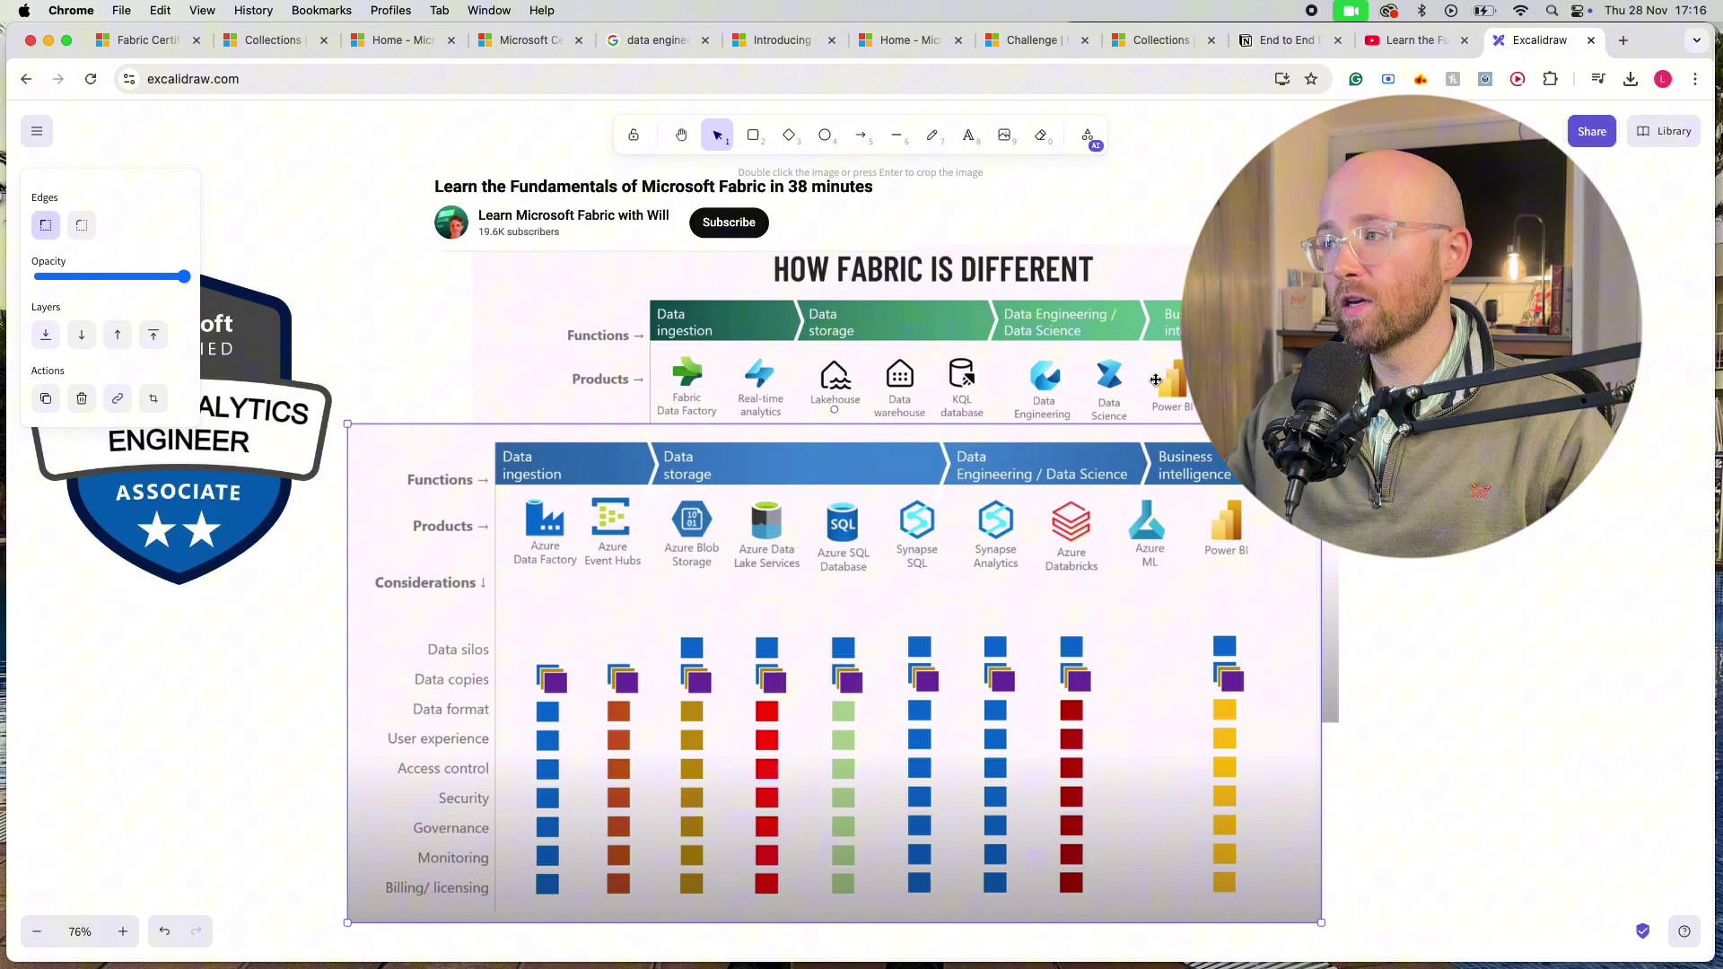
left_click_drag(1097, 519, 920, 576)
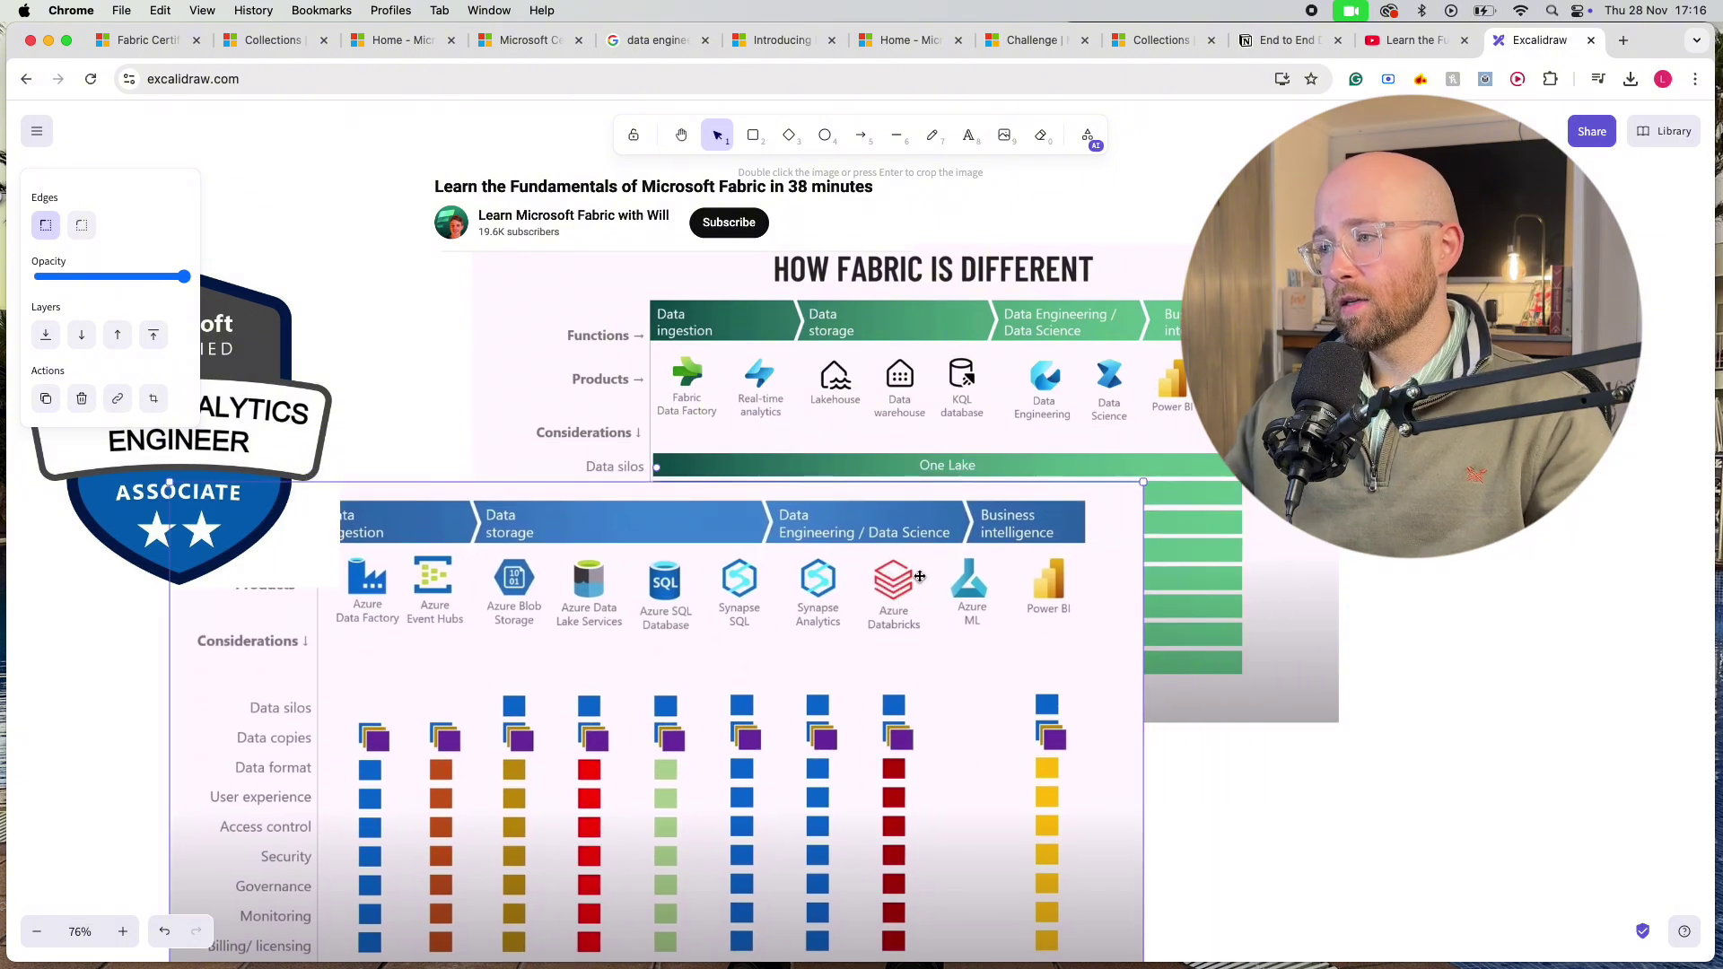